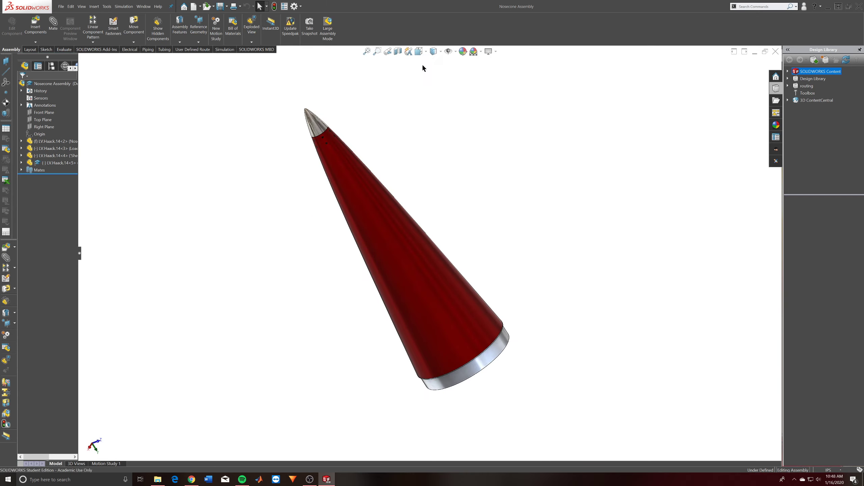
- Open the Structures Priorities 2.0 document from Google Drive in a new tab, then return to SOLIDWORKS
left_click(191, 478)
left_click(171, 6)
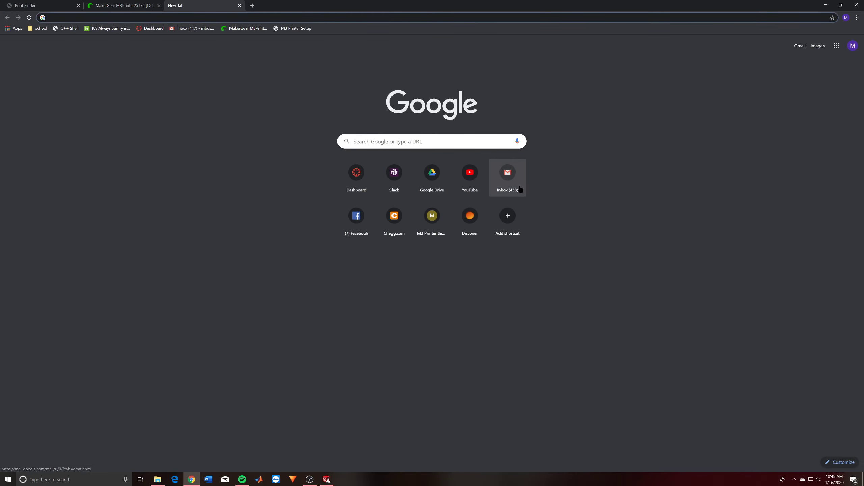
left_click(441, 176)
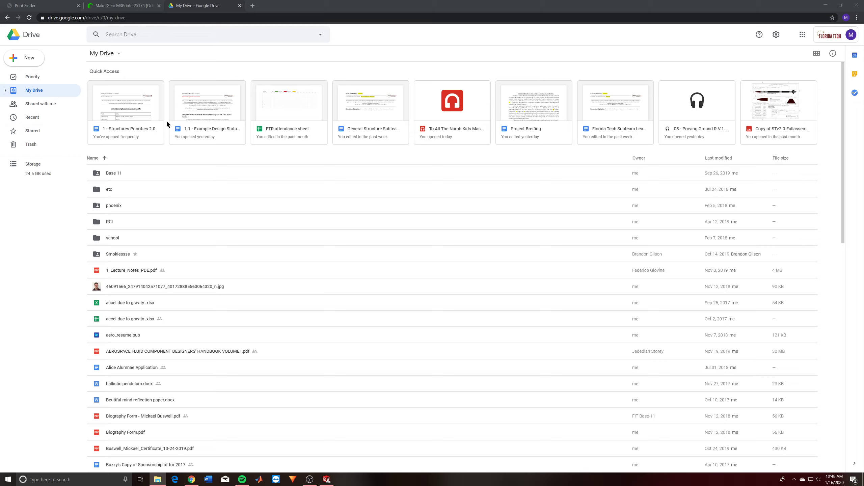
left_click(144, 106)
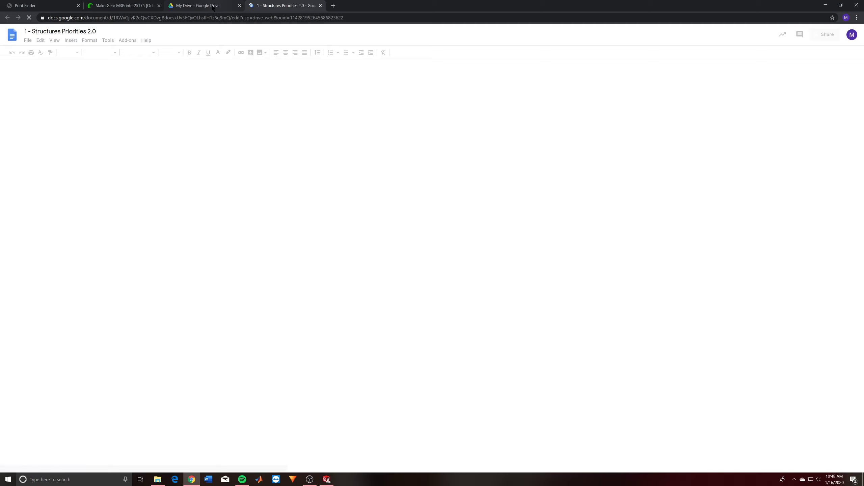
left_click(212, 7)
left_click(327, 479)
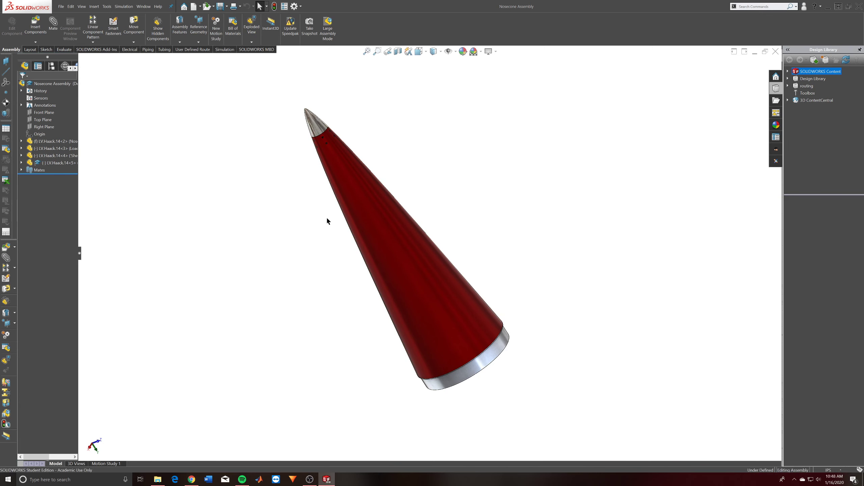
- Orbit the assembly to view its open base, then minimize SOLIDWORKS to reveal the Google Doc
middle_click_drag(401, 293, 287, 114)
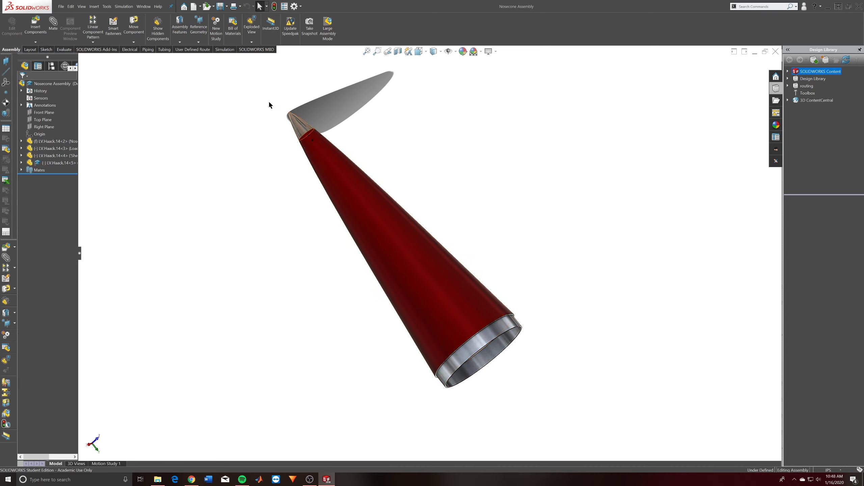
left_click(826, 7)
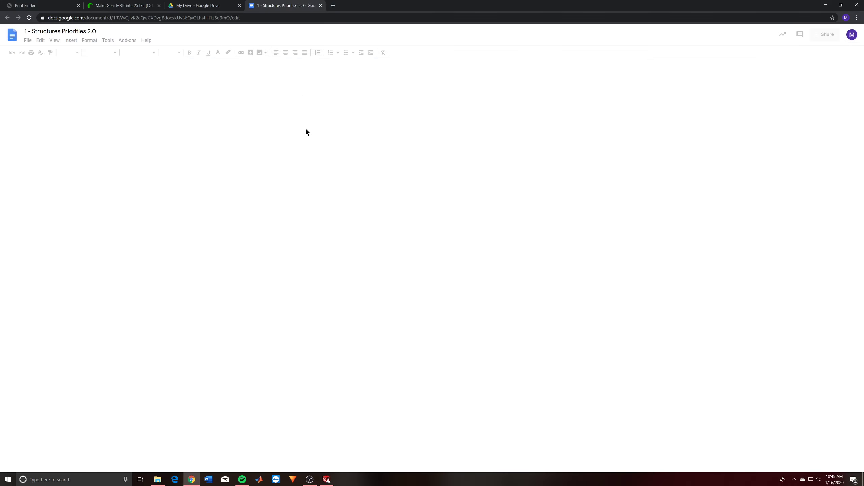
- Scroll the Google Doc to the Nose Cone task board section, then return to the nosecone assembly
scroll(348, 270, "down", 20)
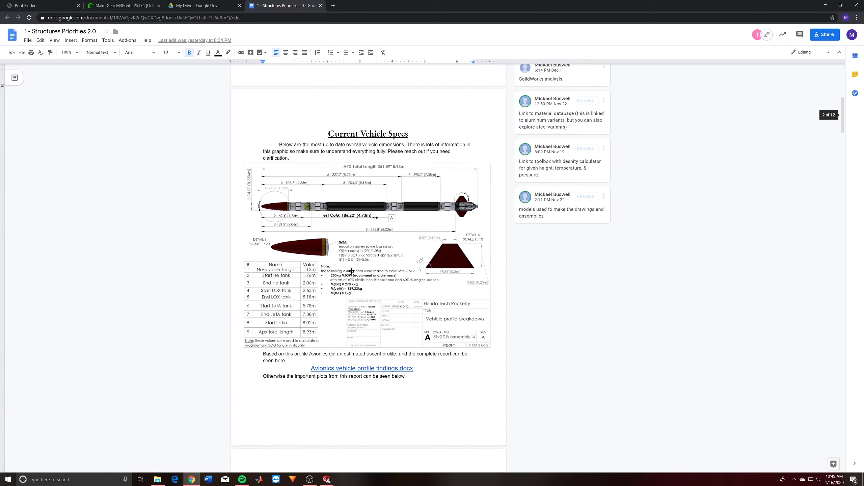
scroll(357, 254, "down", 9)
scroll(355, 252, "up", 2)
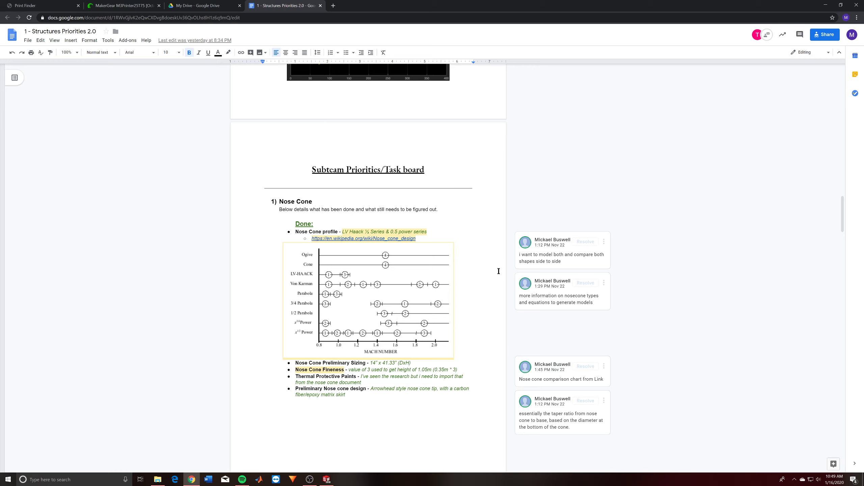
left_click(327, 479)
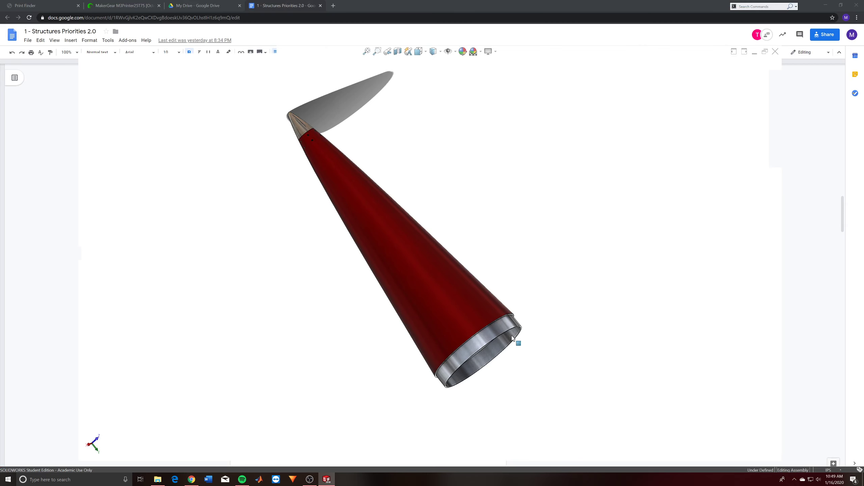
middle_click_drag(468, 350, 492, 303)
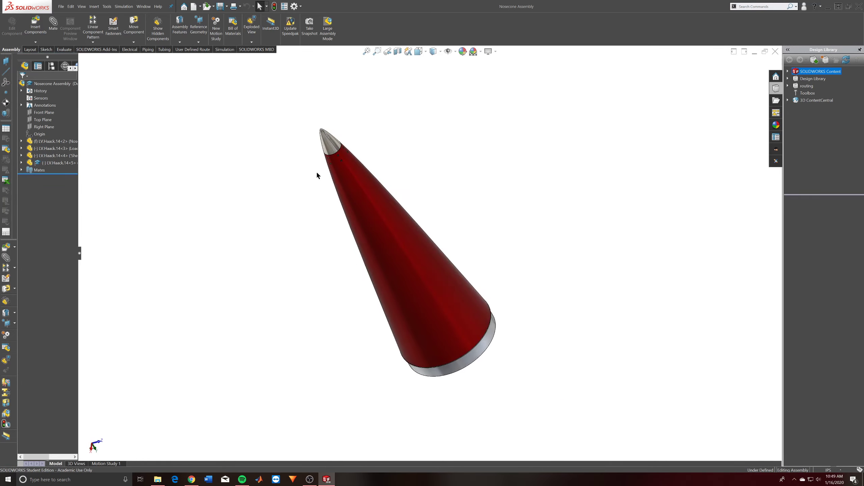
left_click(327, 480)
left_click(327, 480)
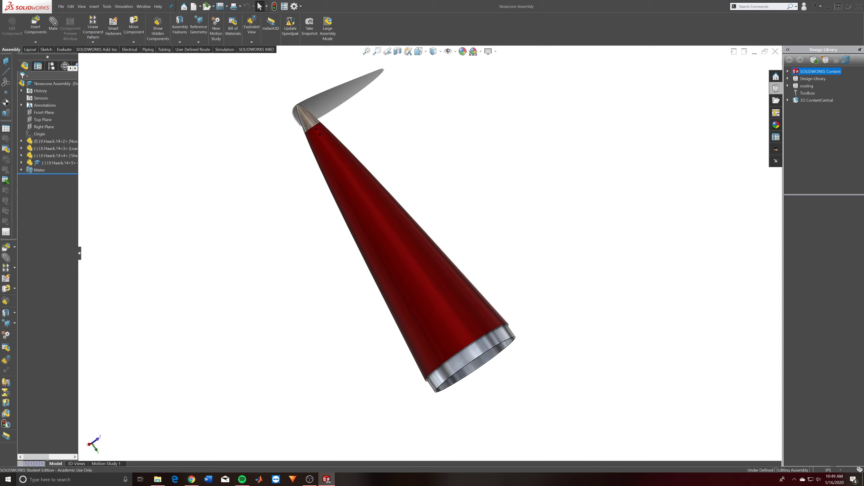
mouse_move(329, 482)
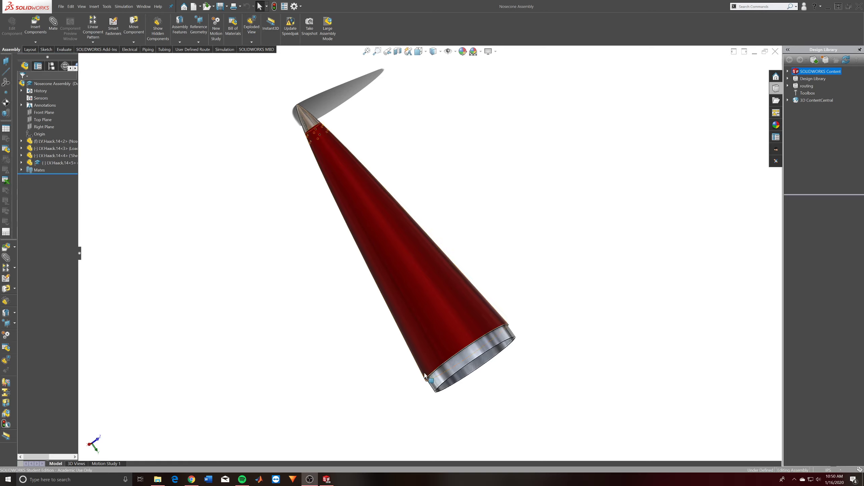
mouse_move(191, 479)
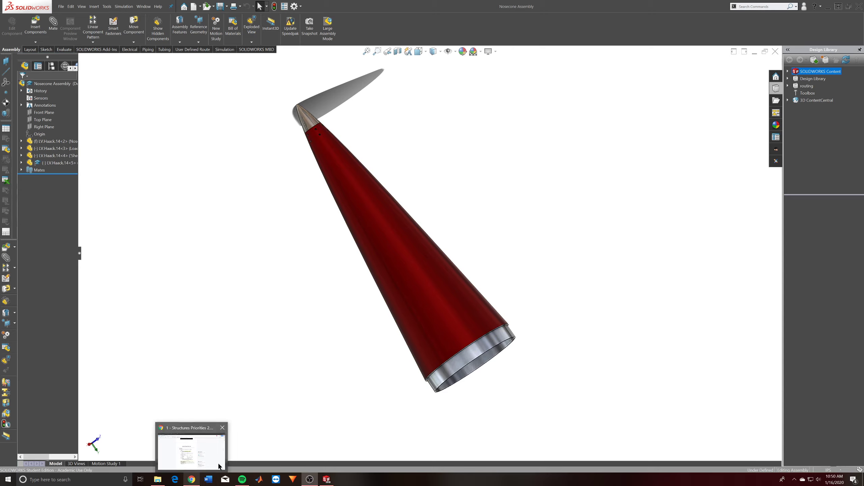
- Make the red shell transparent and orbit to inspect the internal rod and bulkheads
middle_click_drag(456, 205, 409, 227)
right_click(408, 227)
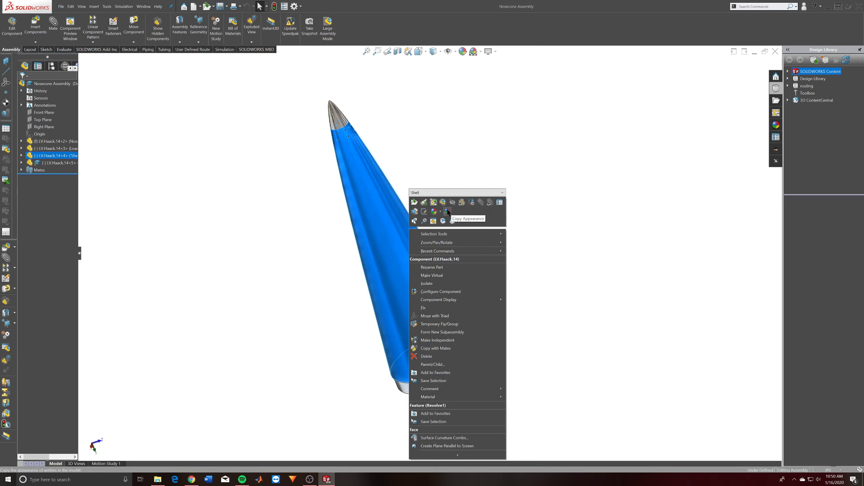
left_click(462, 202)
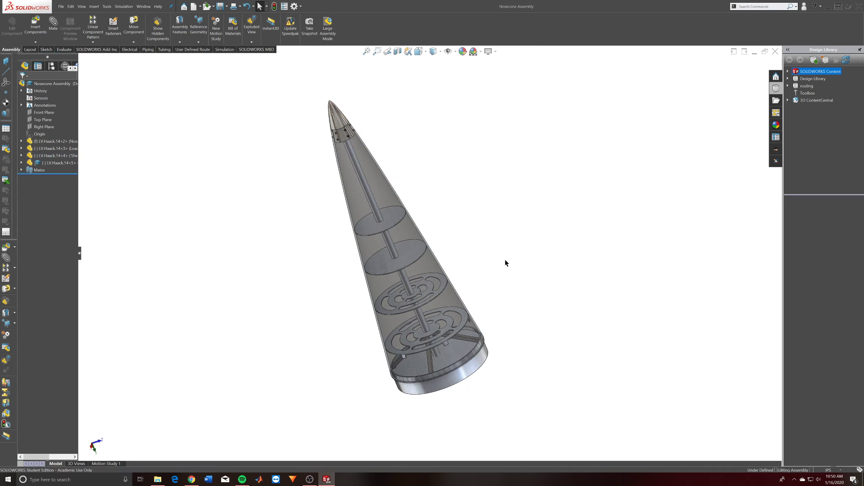
mouse_move(474, 260)
middle_mouse_down()
mouse_move(453, 199)
mouse_move(463, 267)
mouse_move(461, 228)
mouse_move(479, 237)
mouse_move(478, 247)
middle_mouse_up()
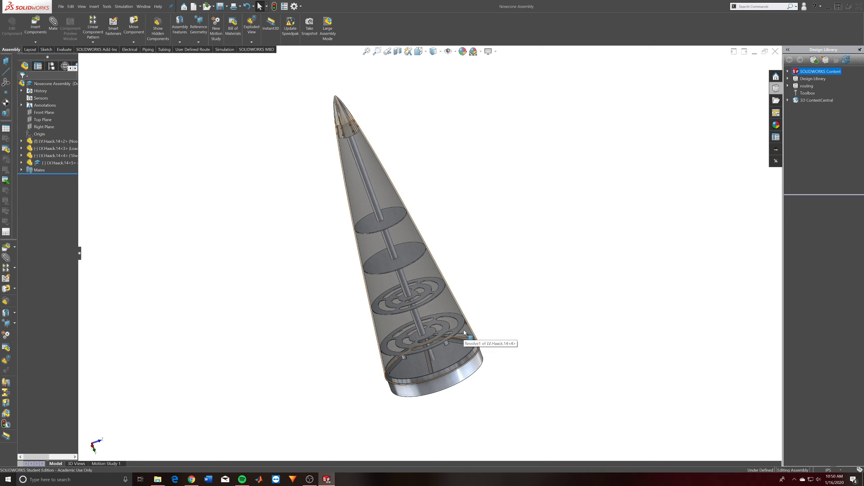
scroll(308, 278, "down", 2)
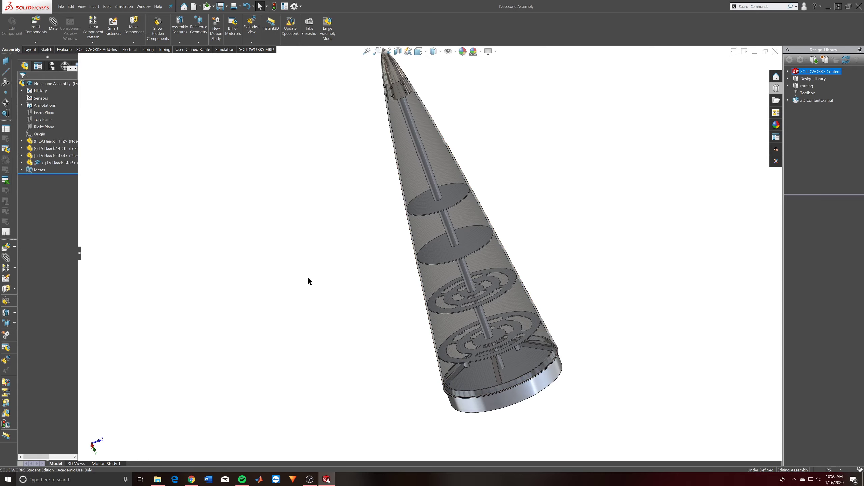
scroll(459, 235, "down", 2)
middle_click_drag(489, 258, 464, 265)
middle_click_drag(496, 289, 618, 341)
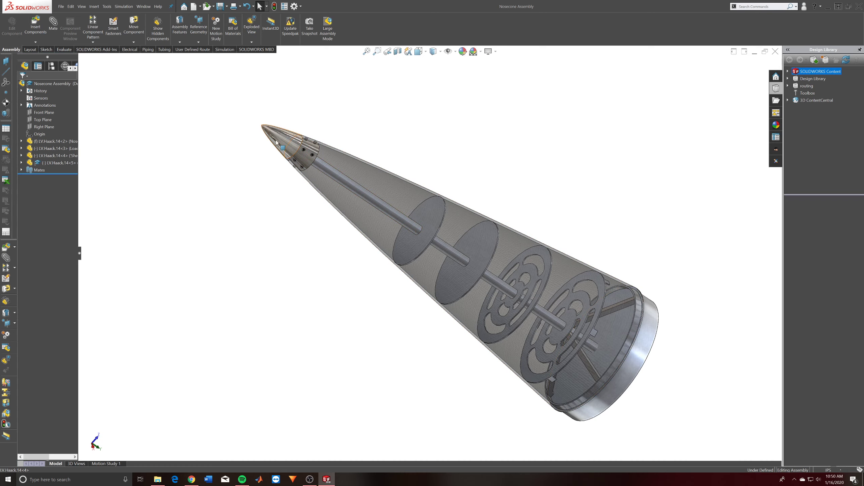
- Open the nose tip component as the standalone LV Haack 14 part
mouse_move(281, 143)
middle_mouse_down()
mouse_move(266, 135)
mouse_move(282, 133)
middle_mouse_up()
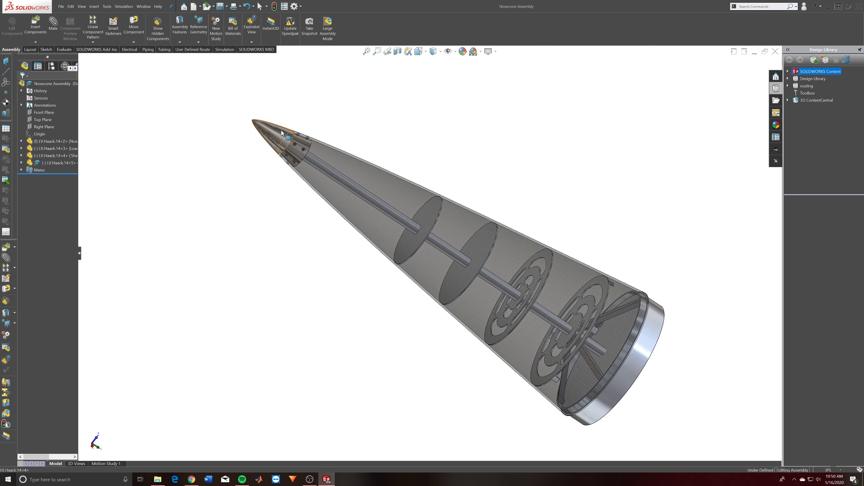
left_click(282, 133)
right_click(282, 133)
left_click(296, 106)
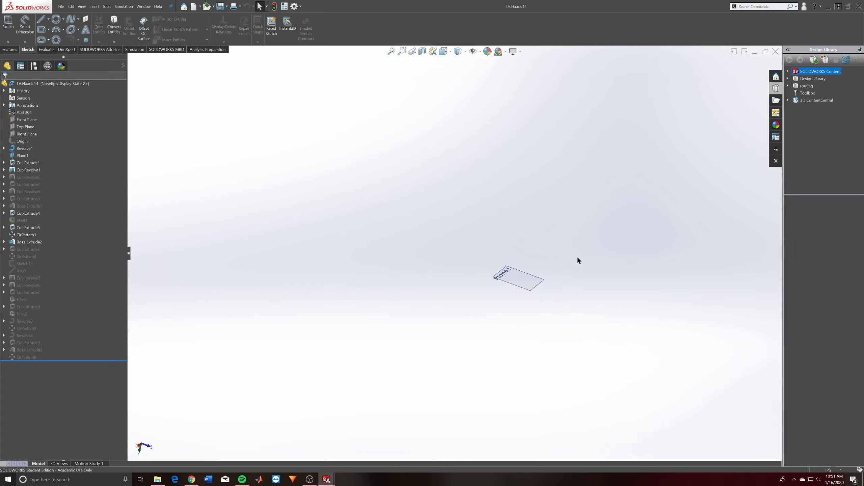
- Display the nose tip part as a shaded solid and orbit to inspect its base and holes
middle_click_drag(577, 260, 479, 75)
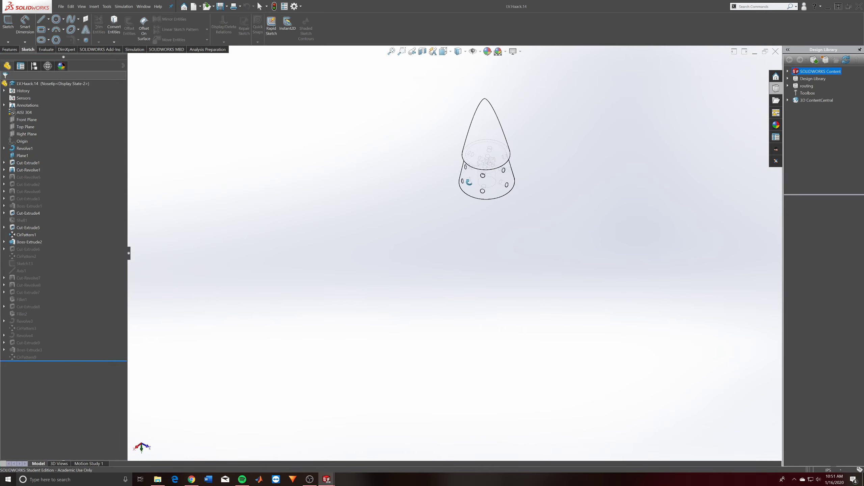
left_click(463, 50)
left_click(459, 62)
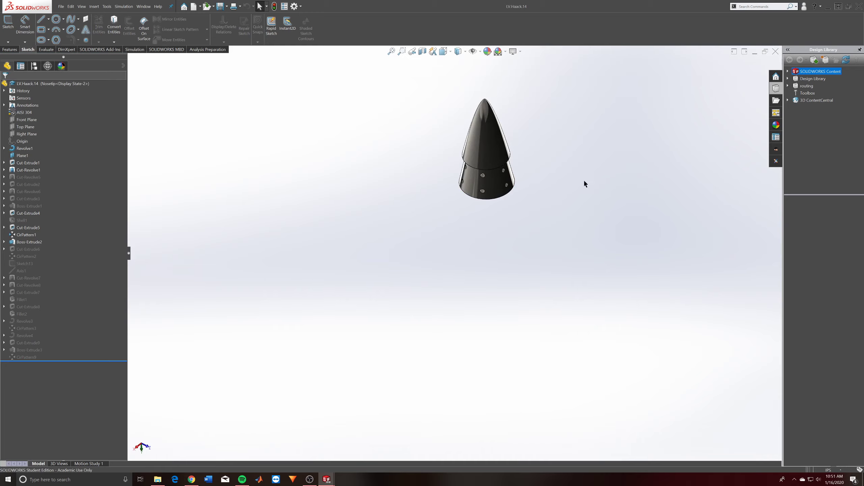
middle_click_drag(487, 171, 376, 82)
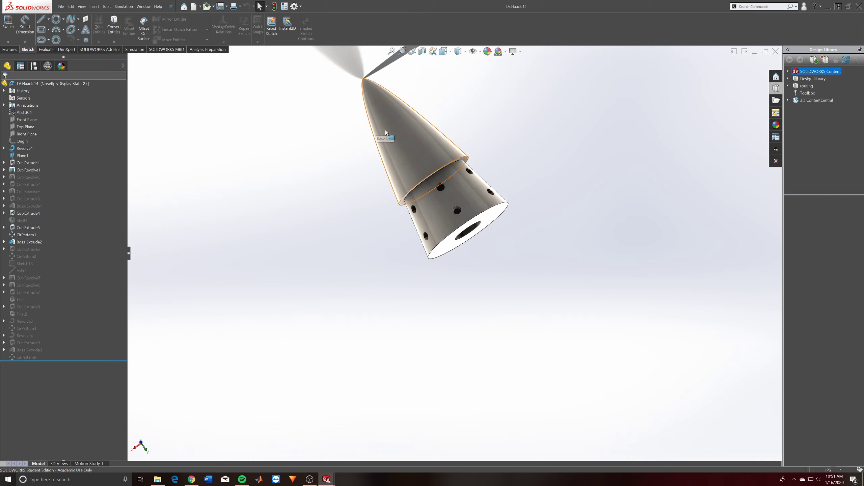
mouse_move(465, 213)
middle_mouse_down()
mouse_move(515, 216)
mouse_move(545, 188)
middle_mouse_up()
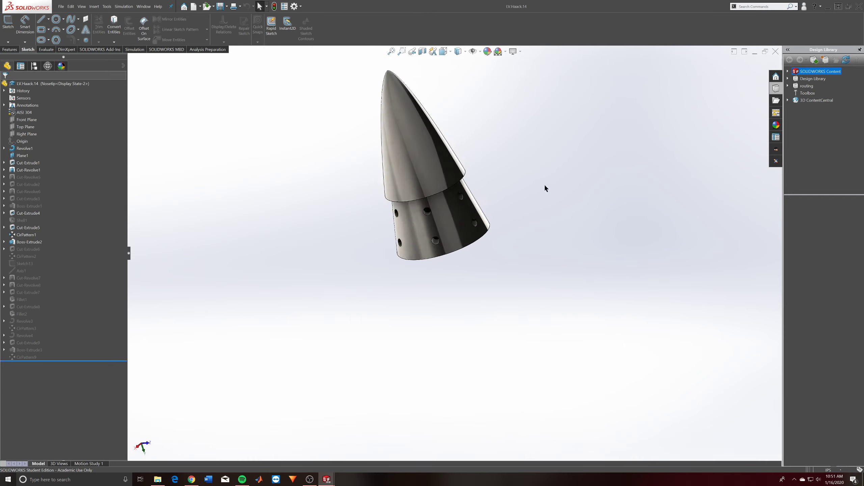
middle_click_drag(423, 232, 438, 150)
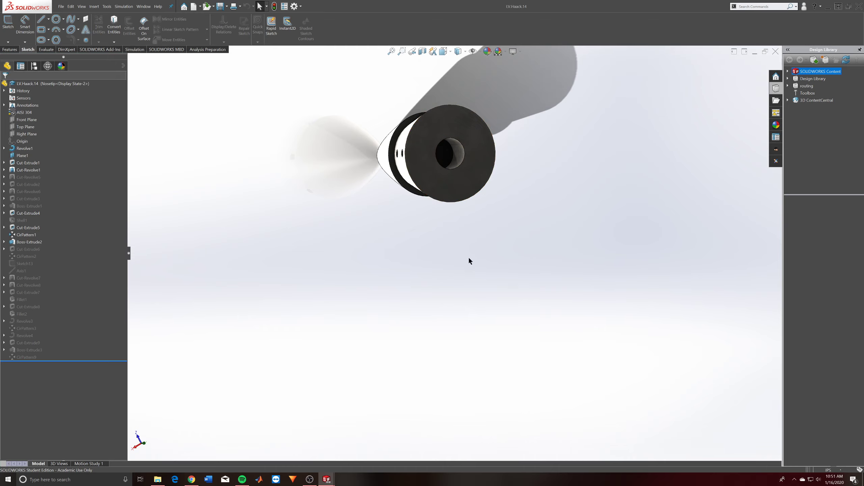
- Switch back to the Nosecone Assembly window
mouse_move(327, 479)
mouse_move(351, 447)
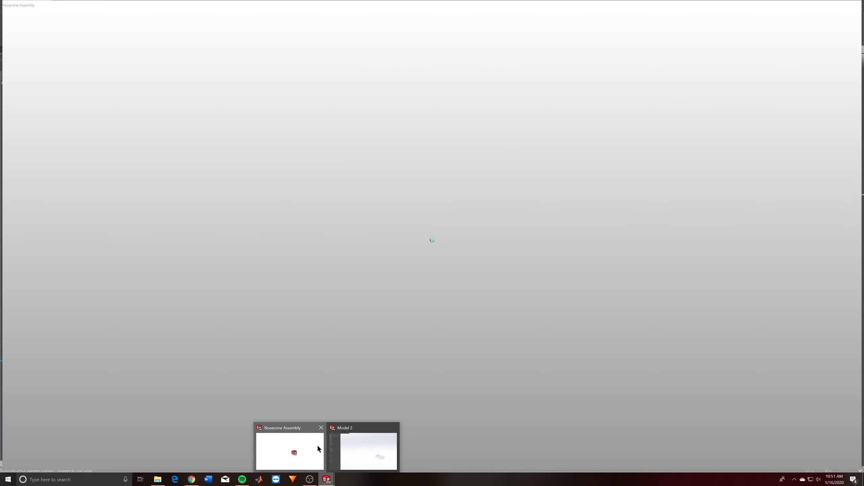
left_click(317, 445)
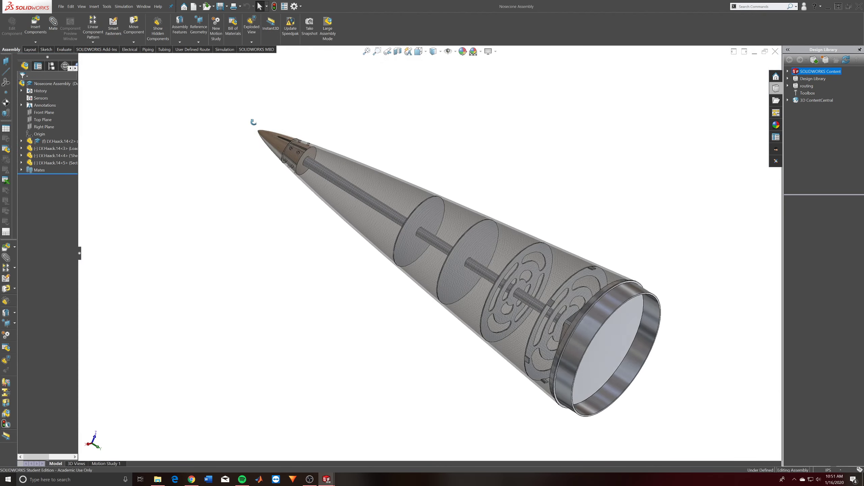
middle_click_drag(455, 240, 313, 83)
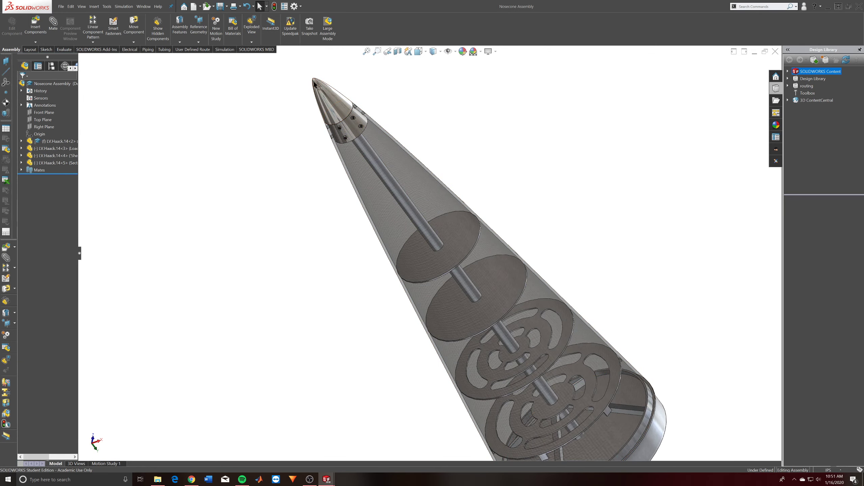
scroll(474, 336, "up", 4)
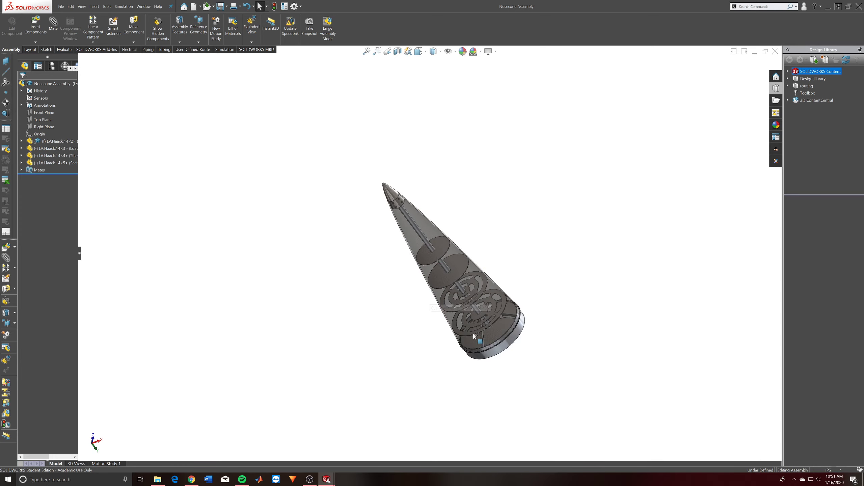
scroll(474, 336, "up", 1)
middle_click_drag(518, 362, 420, 213)
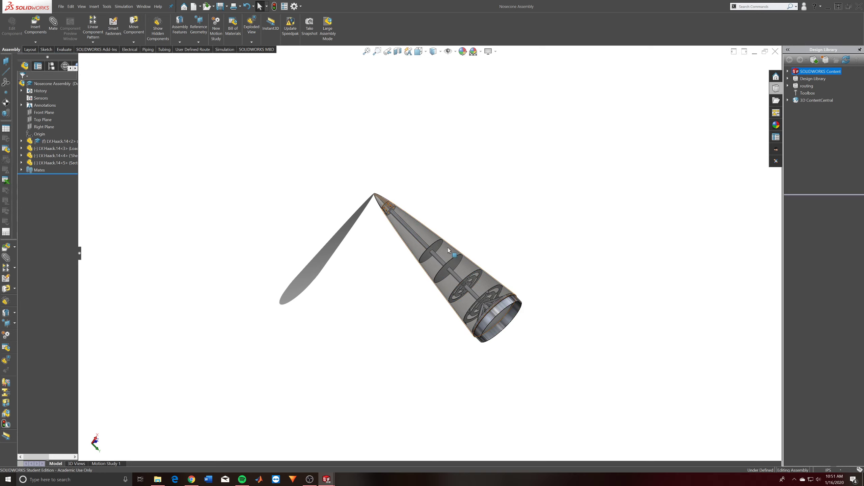
scroll(504, 254, "down", 5)
middle_click_drag(509, 257, 483, 274)
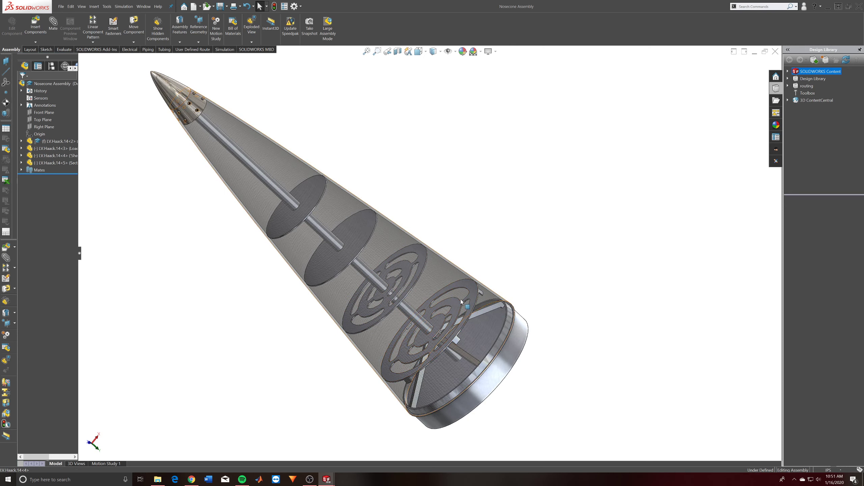
middle_click_drag(392, 235, 451, 201)
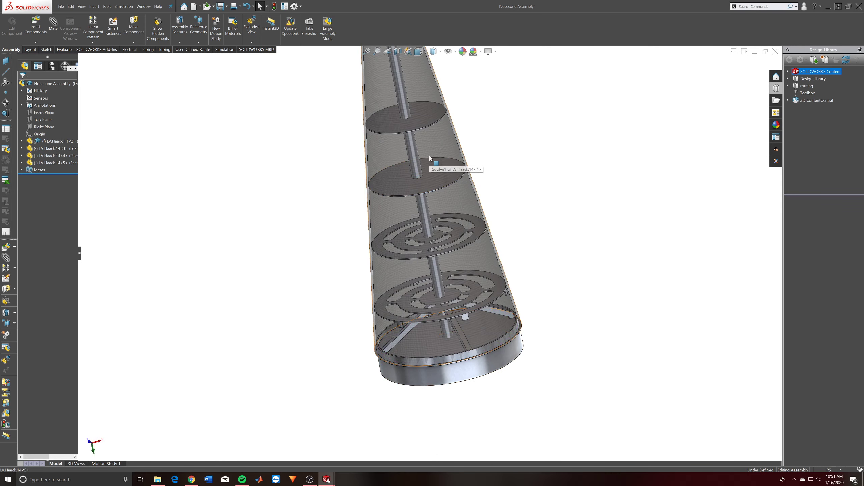
middle_click_drag(466, 358, 419, 402)
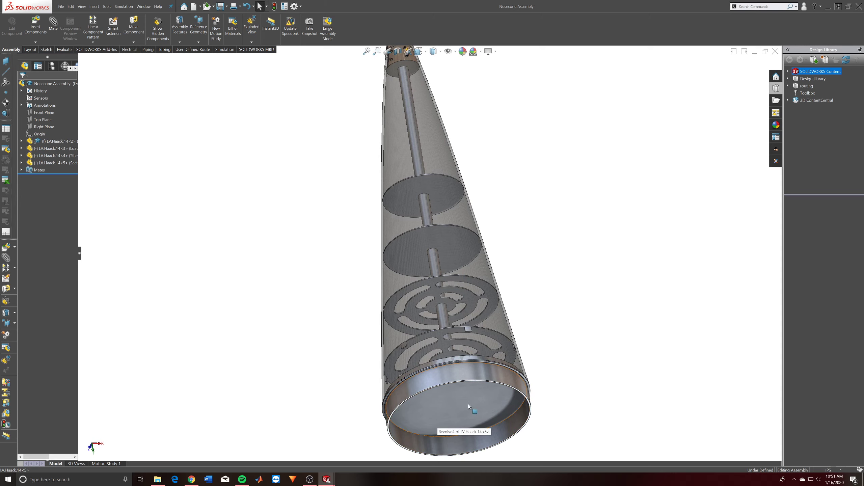
middle_click_drag(446, 405, 381, 365)
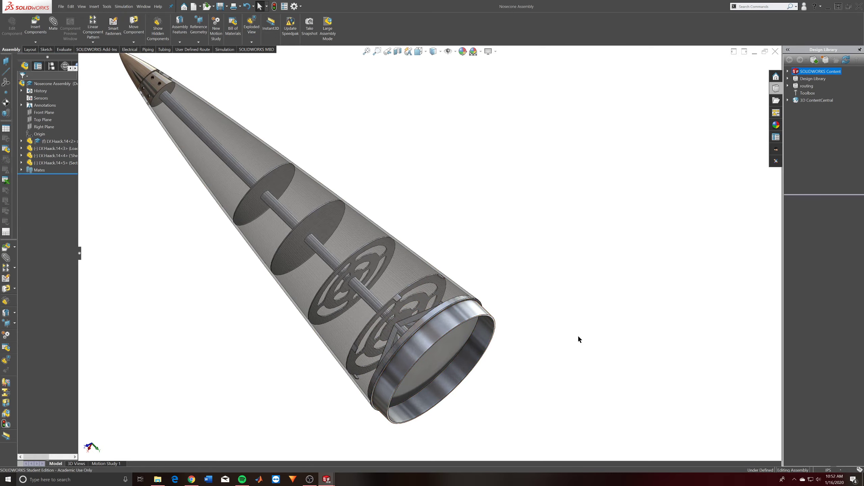
middle_click_drag(449, 338, 550, 248)
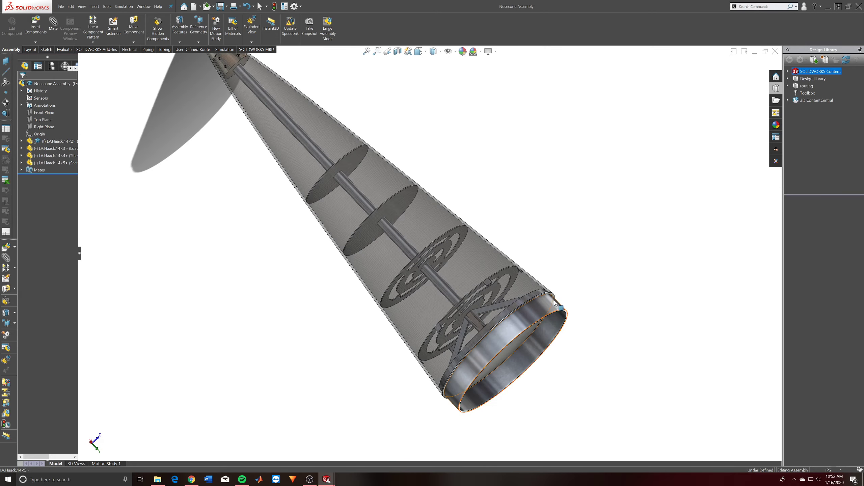
scroll(538, 315, "down", 4)
middle_click_drag(538, 318, 435, 220)
scroll(558, 305, "up", 3)
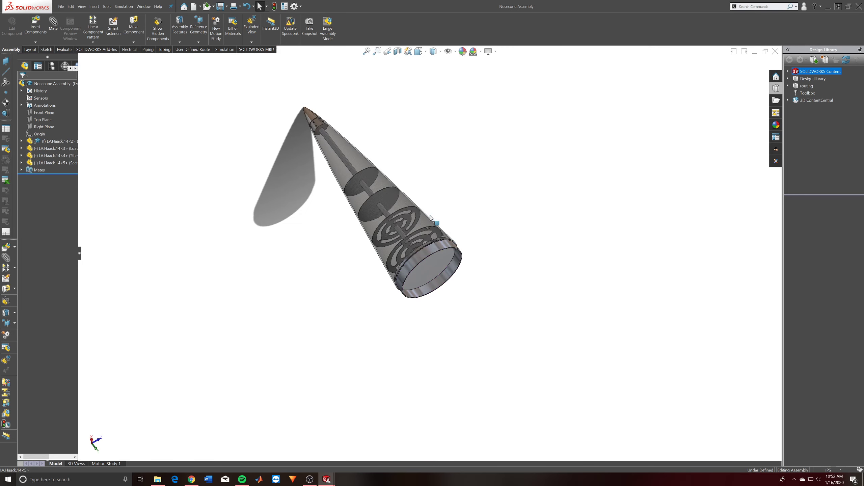
scroll(381, 176, "down", 3)
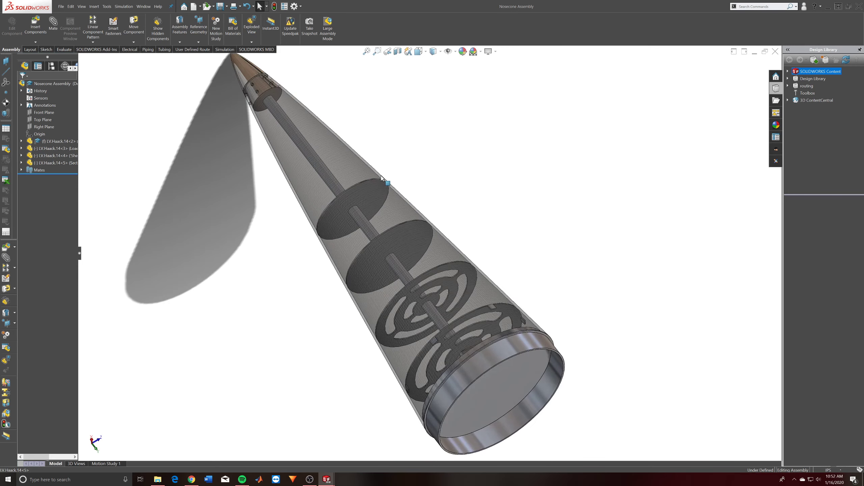
left_click(350, 167)
right_click(351, 166)
left_click(528, 167)
left_click(342, 133)
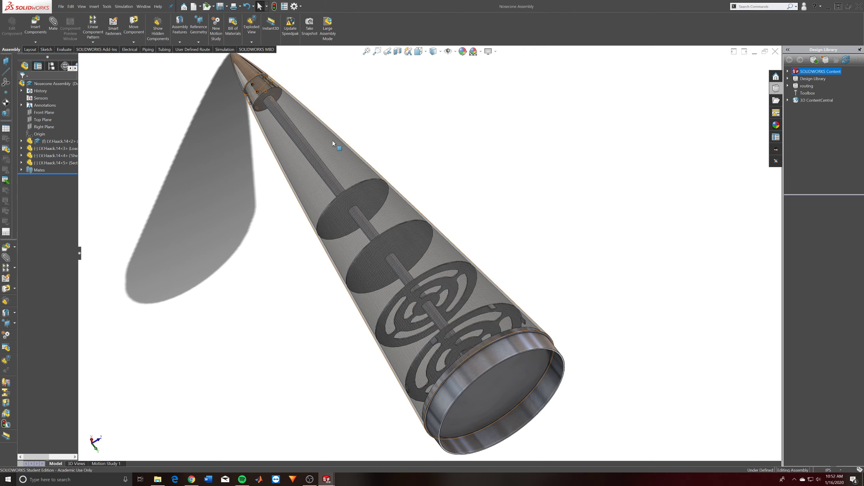
right_click(332, 139)
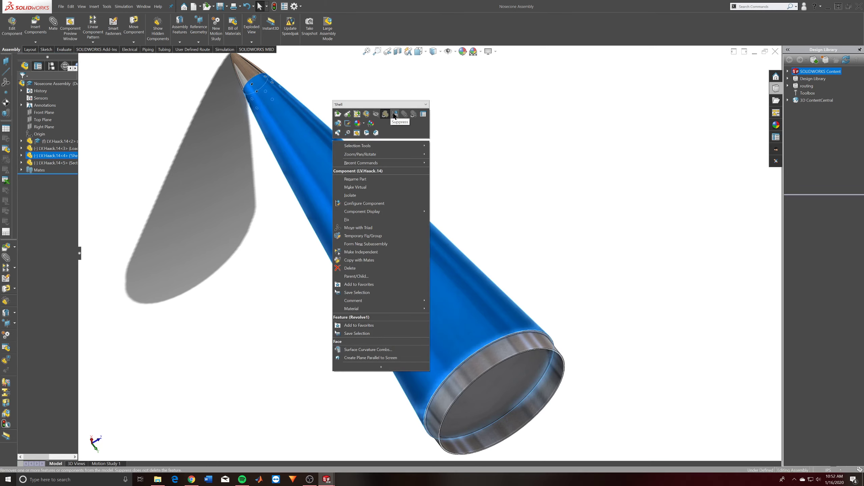
left_click(378, 114)
middle_click_drag(430, 155, 494, 258)
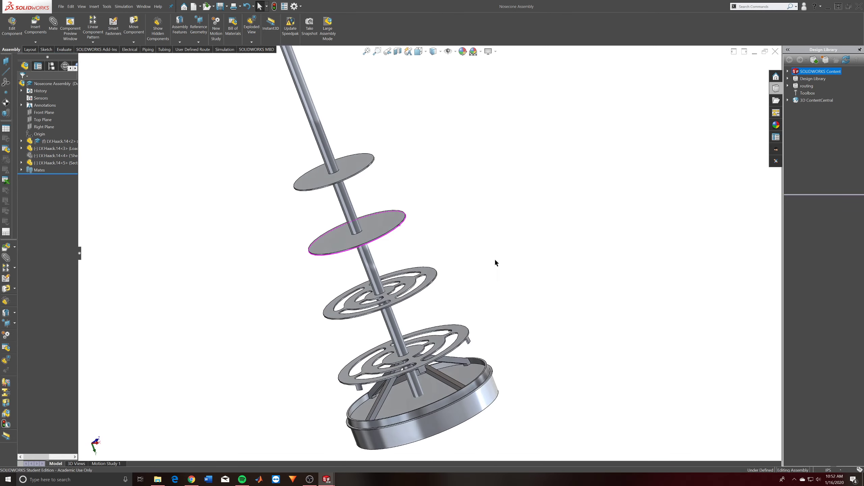
scroll(442, 238, "up", 3)
middle_click_drag(385, 222, 414, 225)
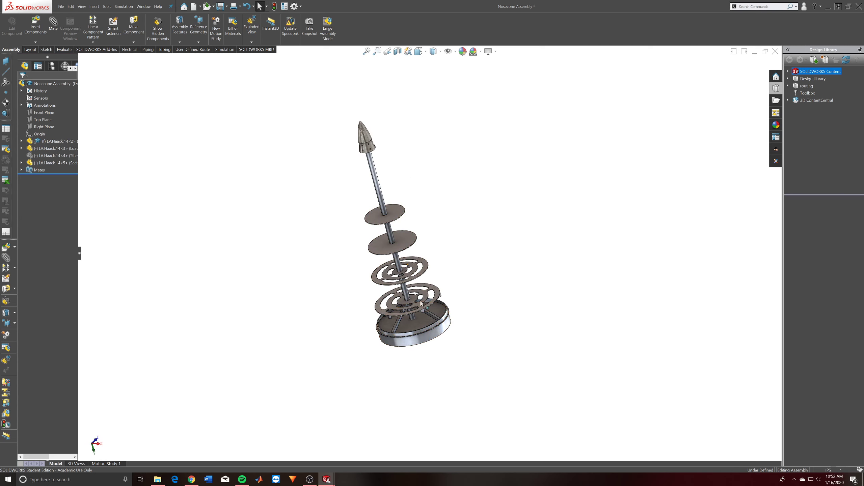
scroll(366, 177, "down", 4)
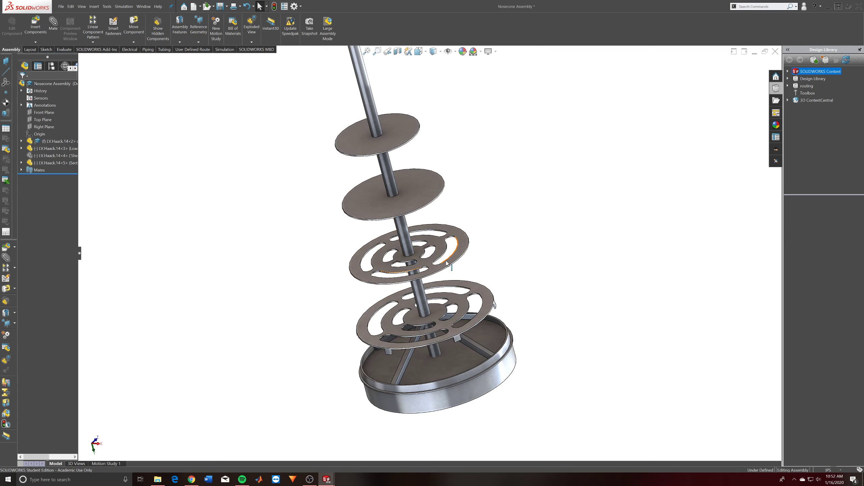
right_click(56, 156)
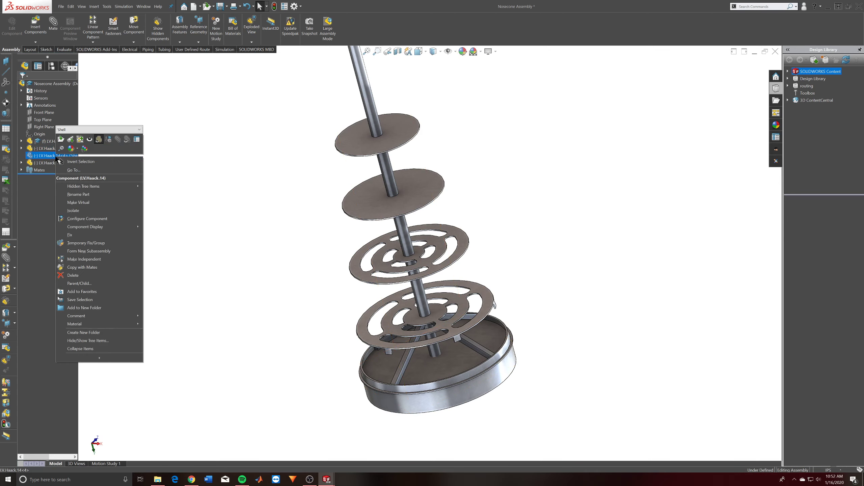
left_click(98, 139)
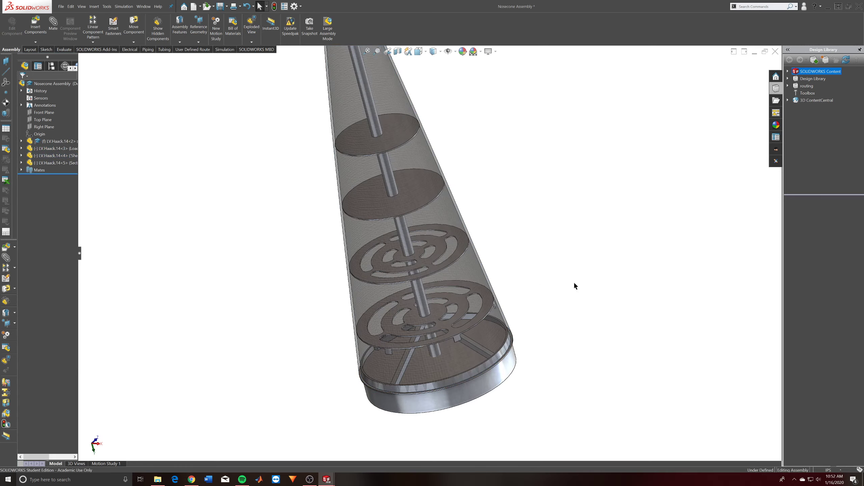
middle_click_drag(574, 282, 516, 190)
scroll(435, 214, "up", 4)
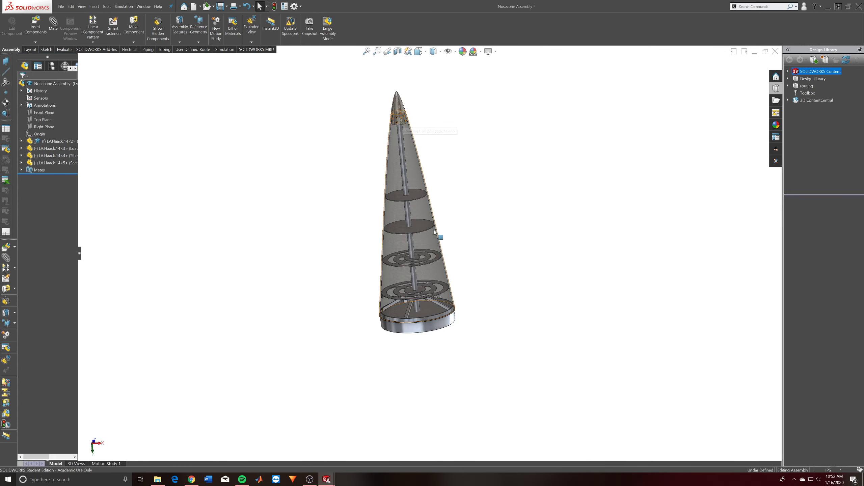
middle_click_drag(410, 338, 476, 322)
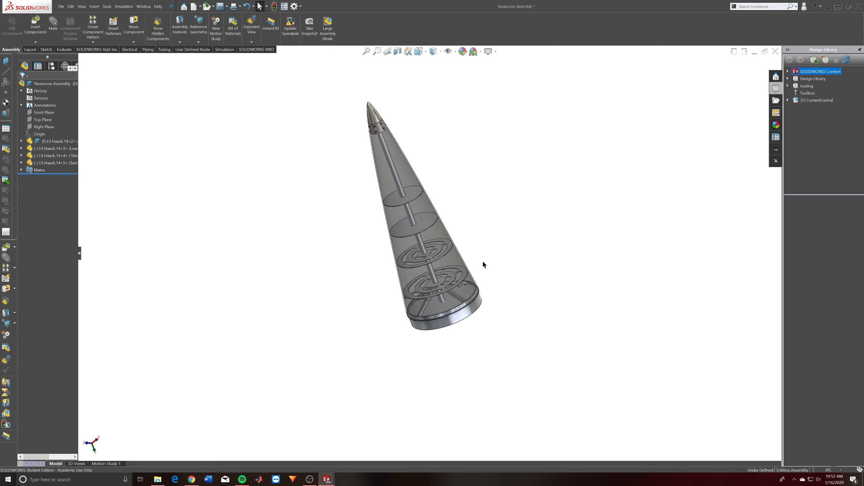
scroll(480, 254, "down", 3)
scroll(480, 254, "up", 3)
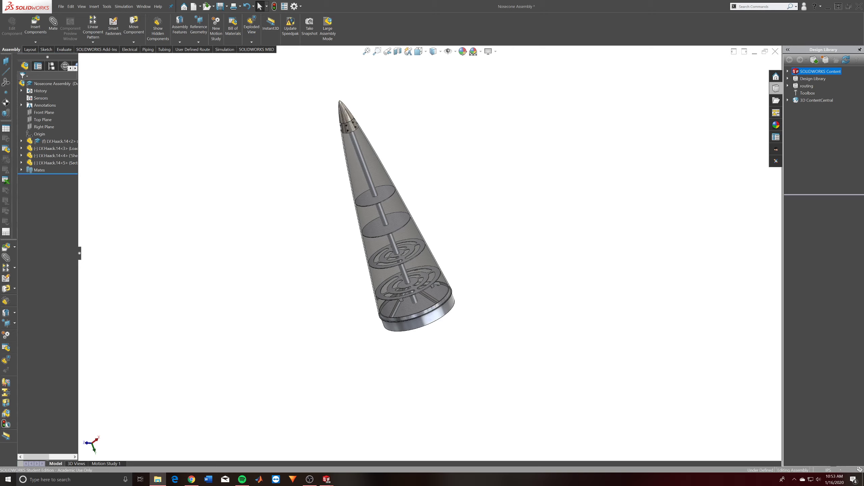
- Orbit the assembly upright, show its configurations, and switch to the LV.Haack.14 part window
scroll(471, 219, "up", 1)
scroll(435, 209, "down", 3)
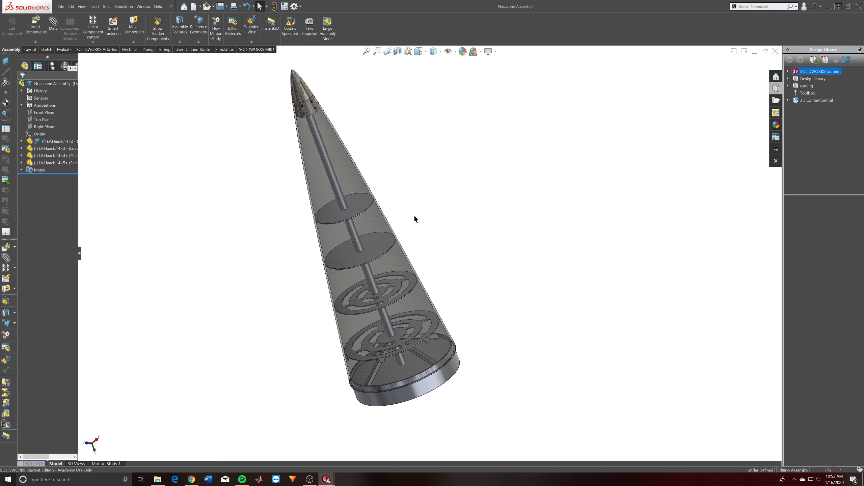
mouse_move(415, 217)
middle_mouse_down()
mouse_move(436, 174)
mouse_move(425, 214)
mouse_move(408, 202)
middle_mouse_up()
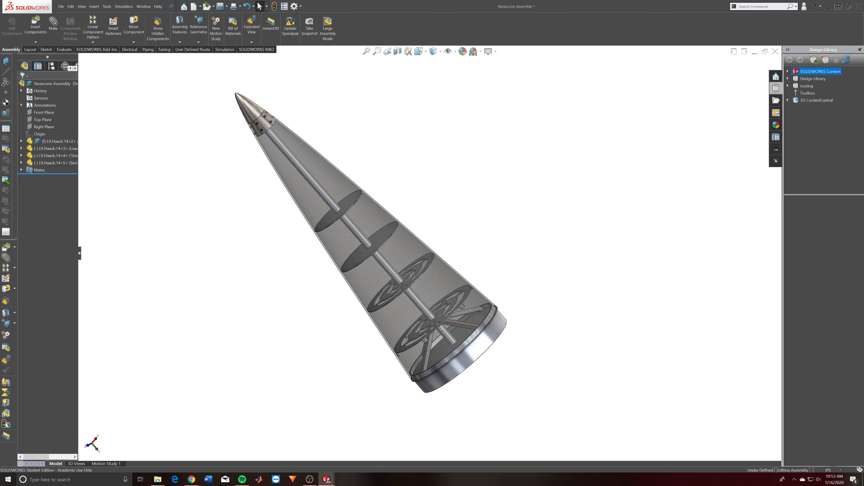
key("alt+Tab")
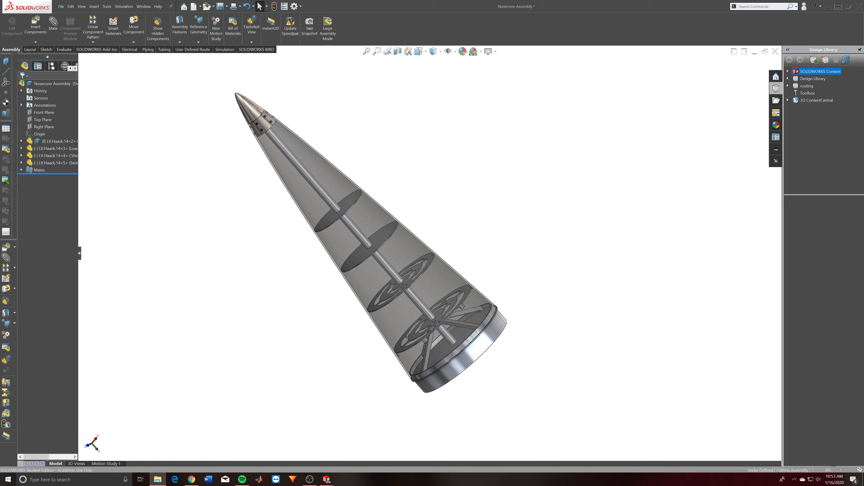
middle_click_drag(513, 290, 567, 280)
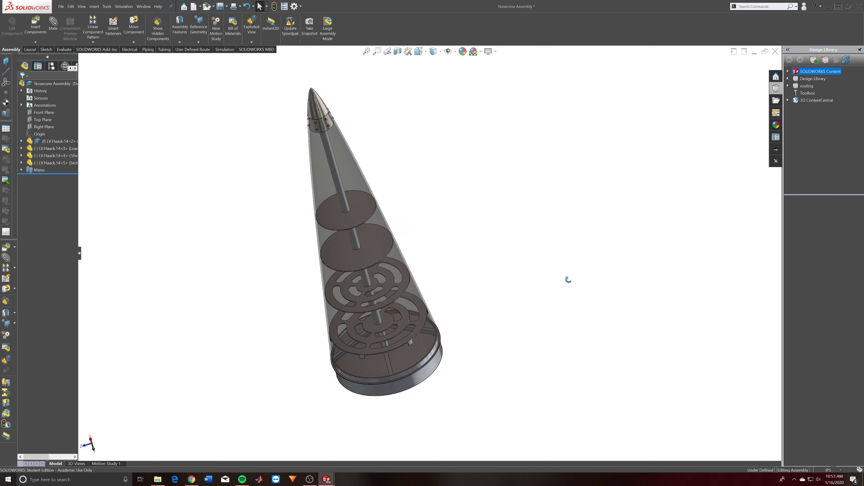
left_click(52, 66)
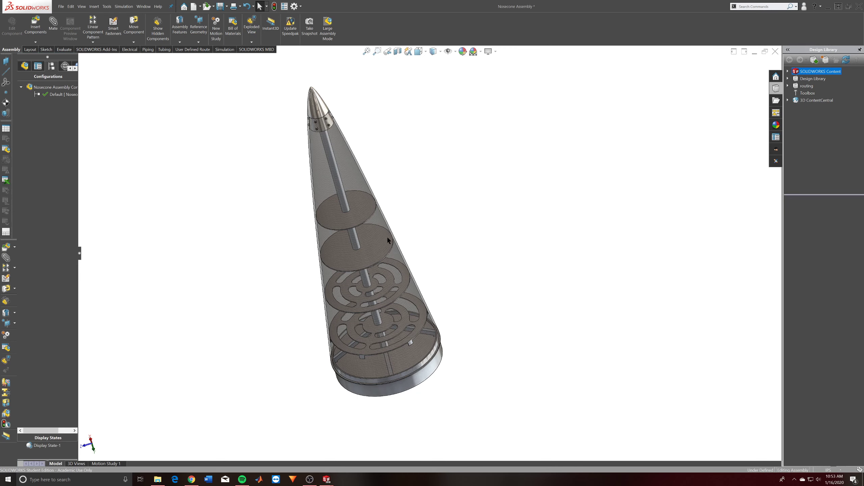
key("ctrl+Tab")
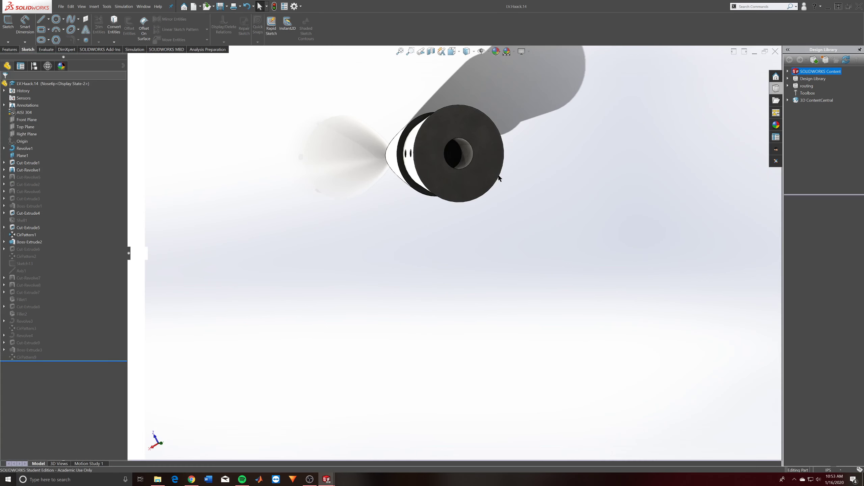
- Activate the nosecone part's Default configuration
middle_click_drag(499, 179, 500, 287)
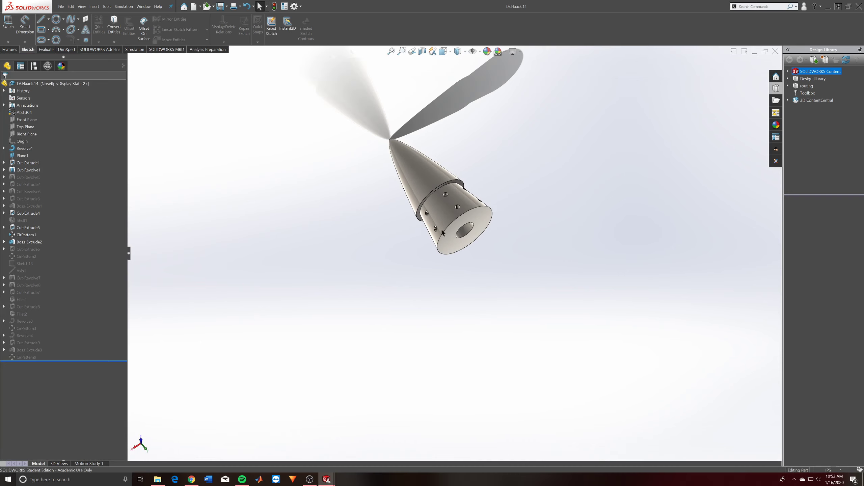
left_click(35, 67)
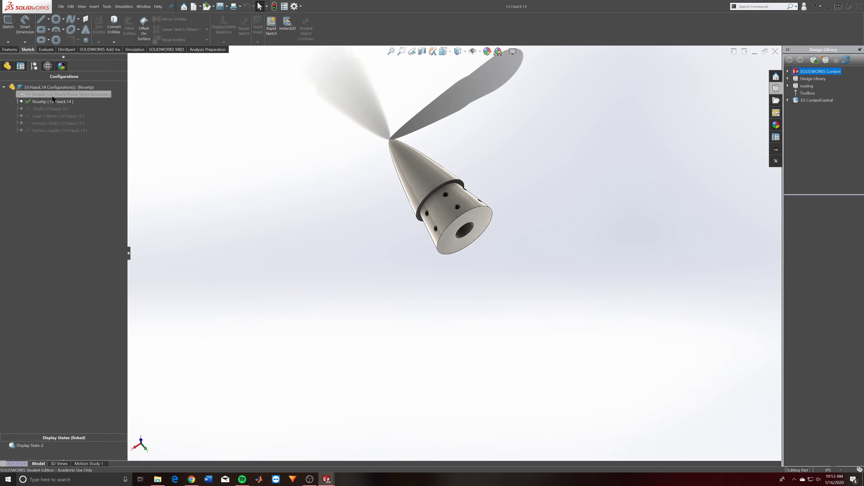
double_click(52, 95)
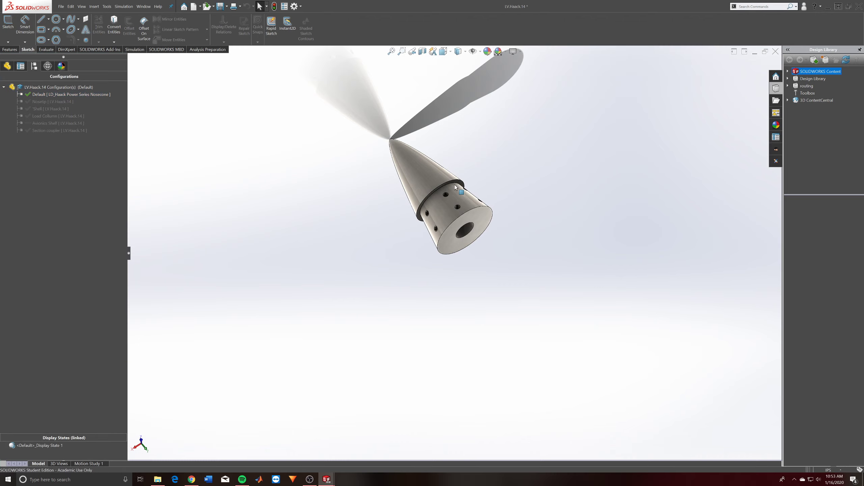
- Orbit the cone upright and open Sketch1 for editing from the feature tree
scroll(564, 291, "up", 4)
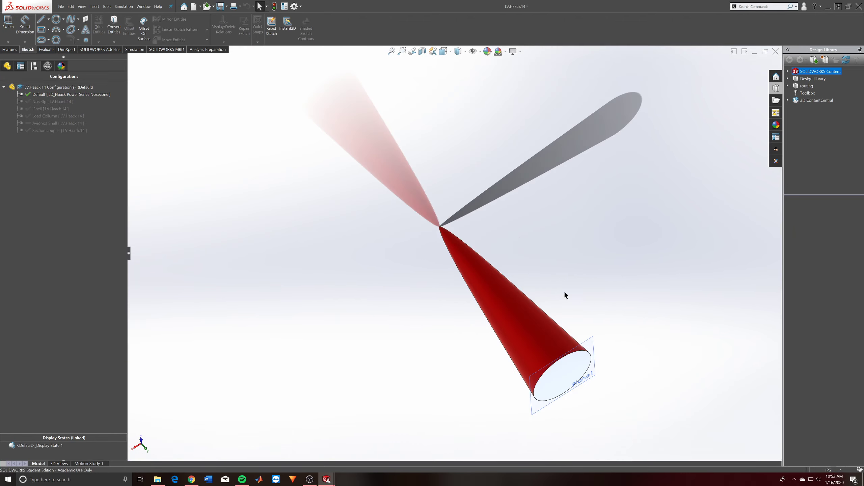
middle_click_drag(564, 293, 582, 340)
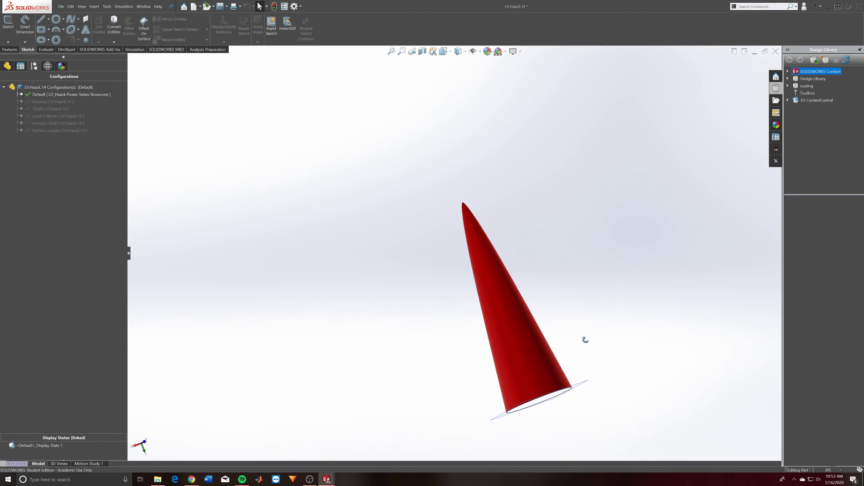
left_click(10, 67)
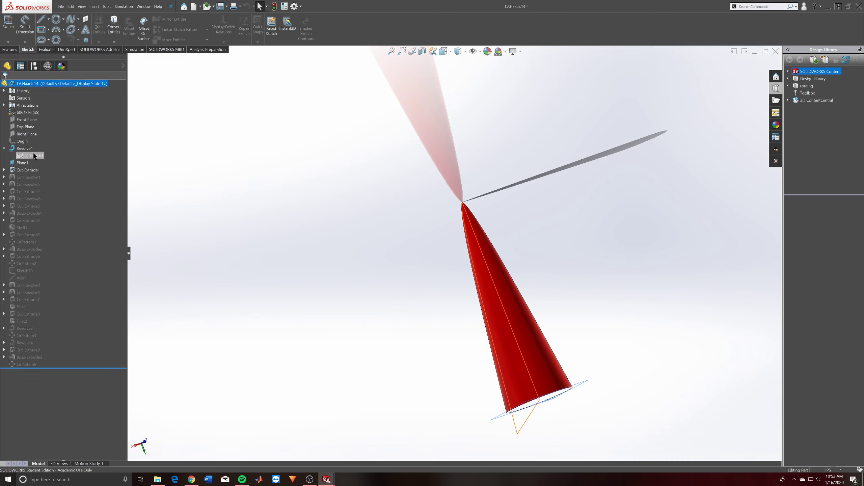
right_click(34, 156)
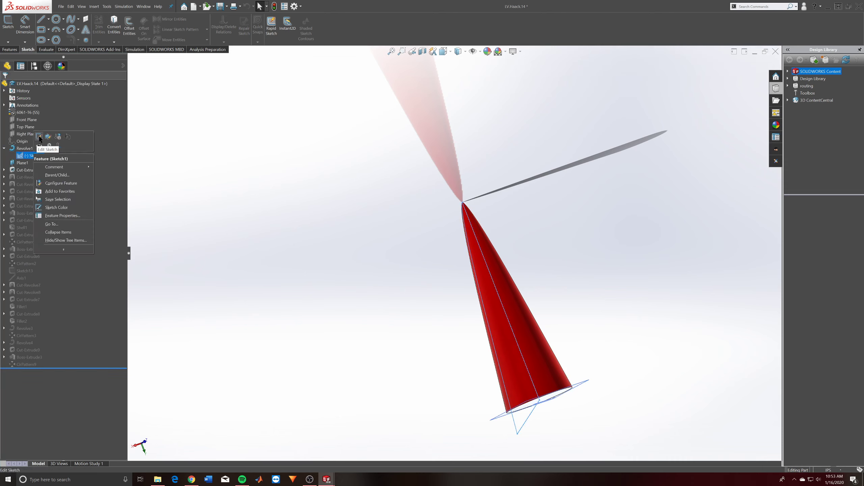
left_click(39, 137)
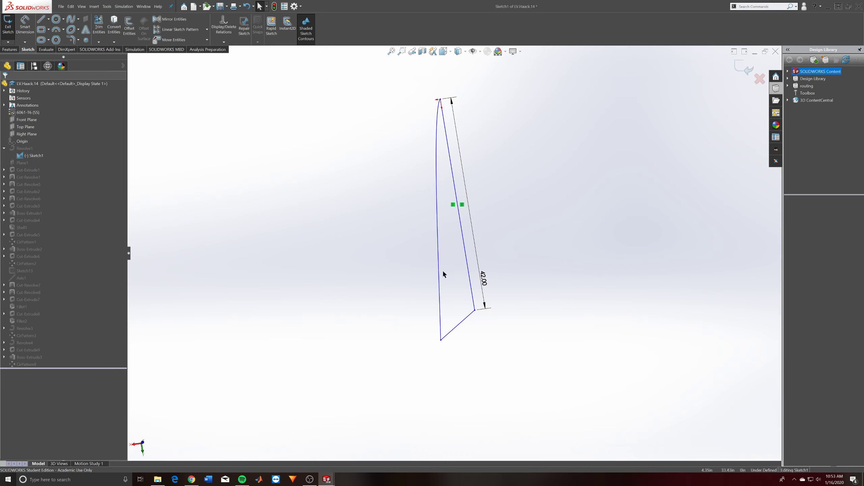
- Open the curved profile line's Equation Driven Curve settings and review its x and y equations
scroll(442, 272, "down", 3)
left_click(436, 279)
double_click(456, 268)
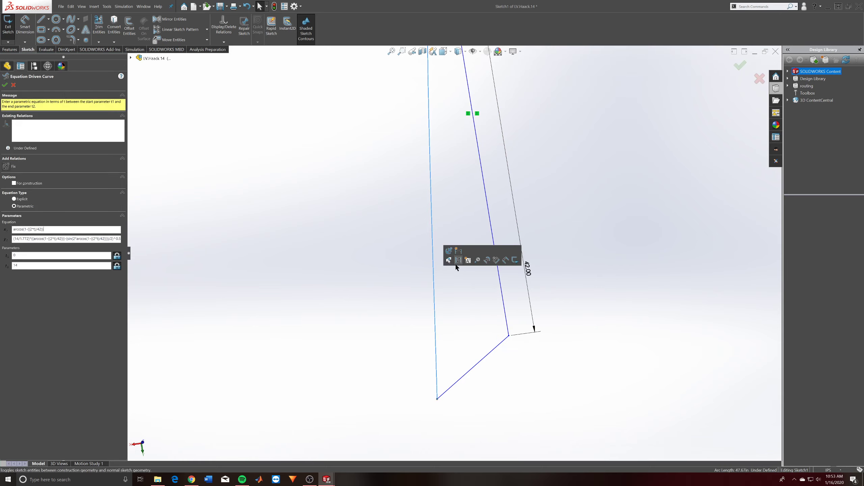
scroll(438, 188, "up", 3)
scroll(453, 198, "down", 3)
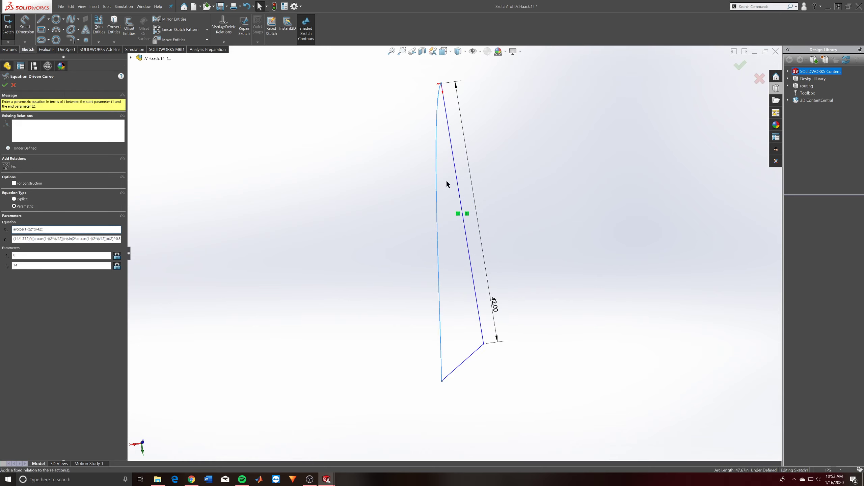
scroll(447, 184, "up", 1)
scroll(449, 183, "down", 1)
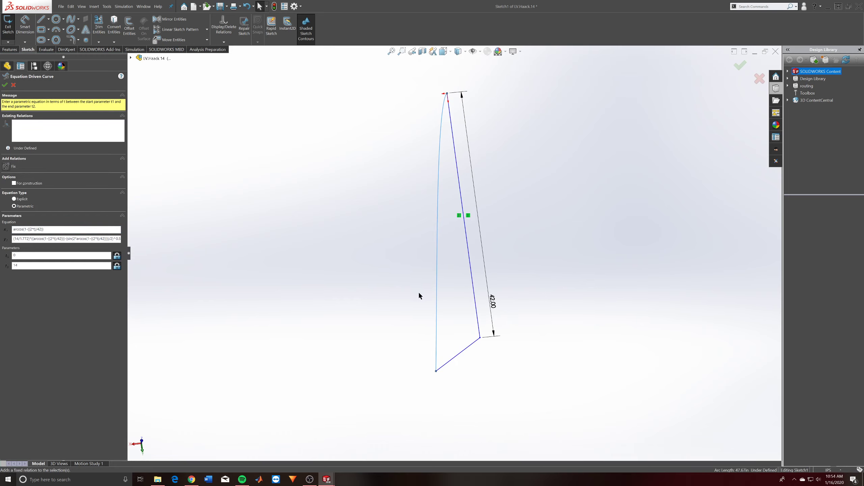
left_click_drag(57, 229, 7, 225)
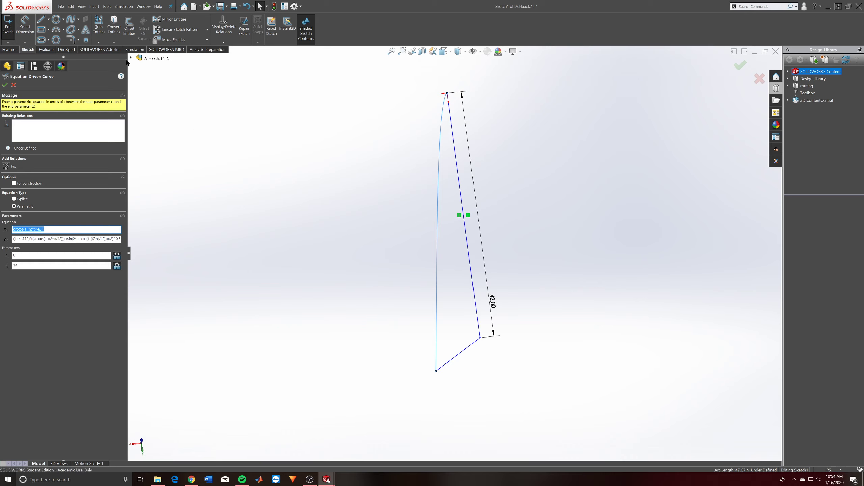
- Reselect the equation-driven curve type and bring the 'nosecone equation' Notepad notes into view
left_click(72, 23)
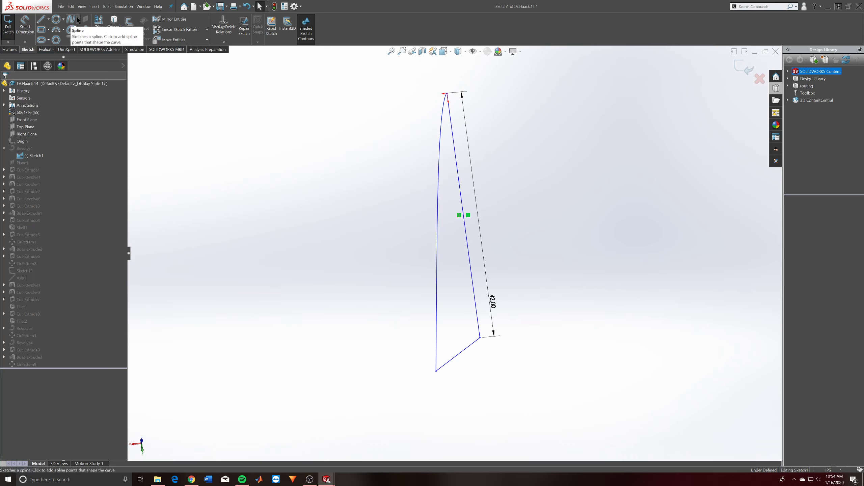
left_click(78, 20)
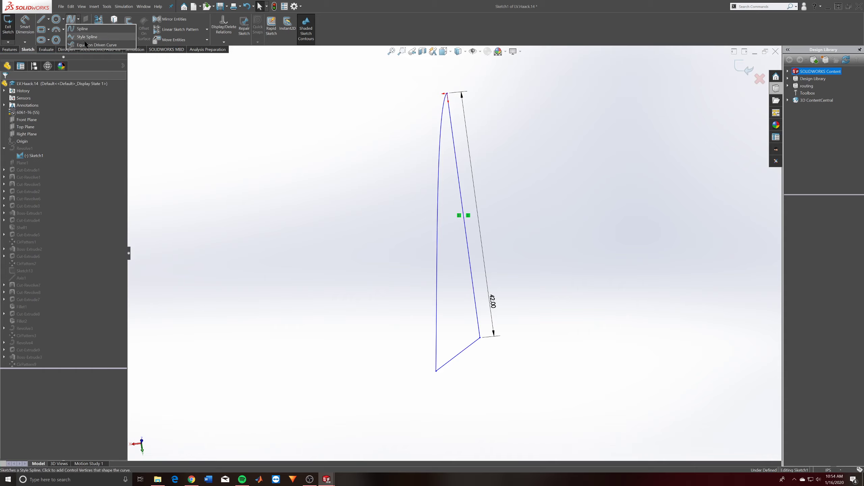
left_click(87, 46)
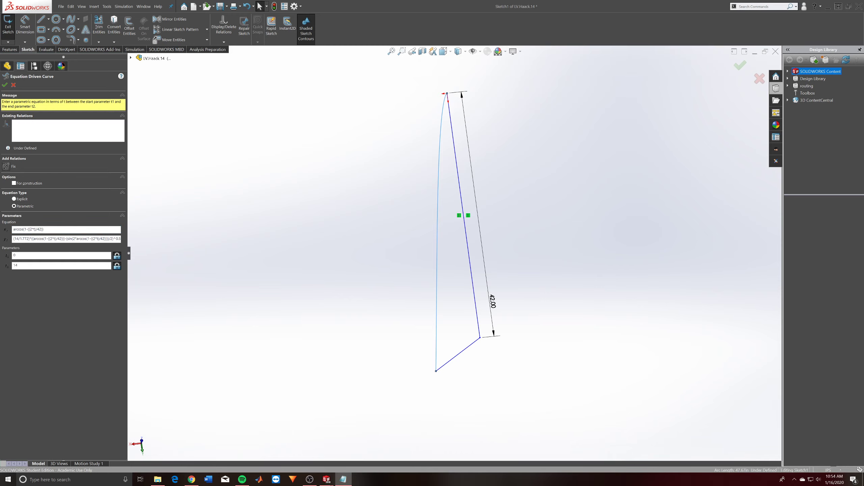
left_click_drag(420, 83, 395, 119)
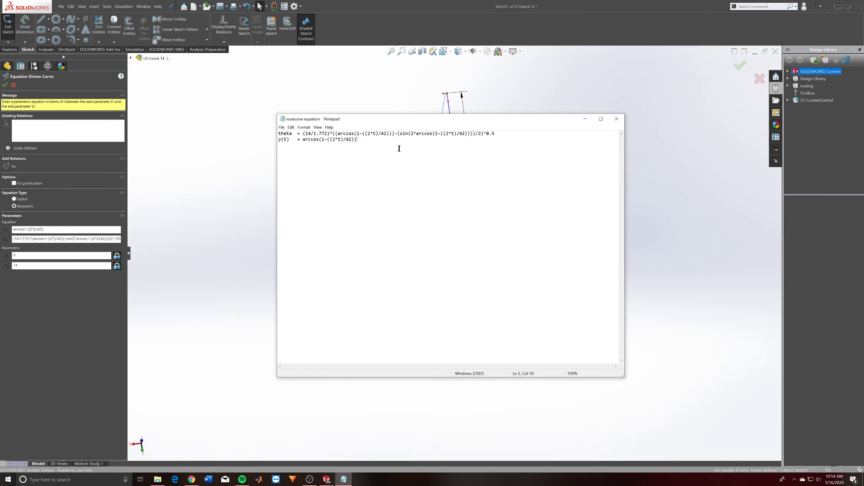
- Insert a new blank line at the top of the notes, above the theta equation
left_click_drag(399, 149, 268, 129)
left_click(447, 179)
left_click_drag(387, 141, 268, 130)
left_click(380, 152)
key("Return")
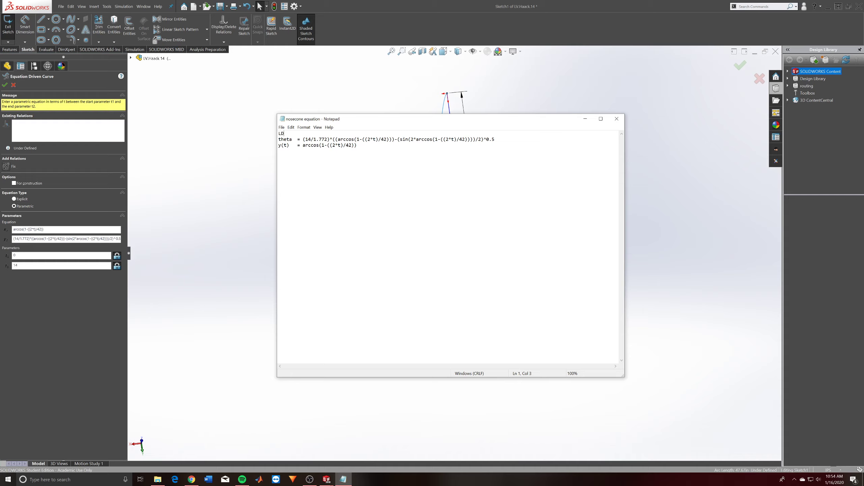
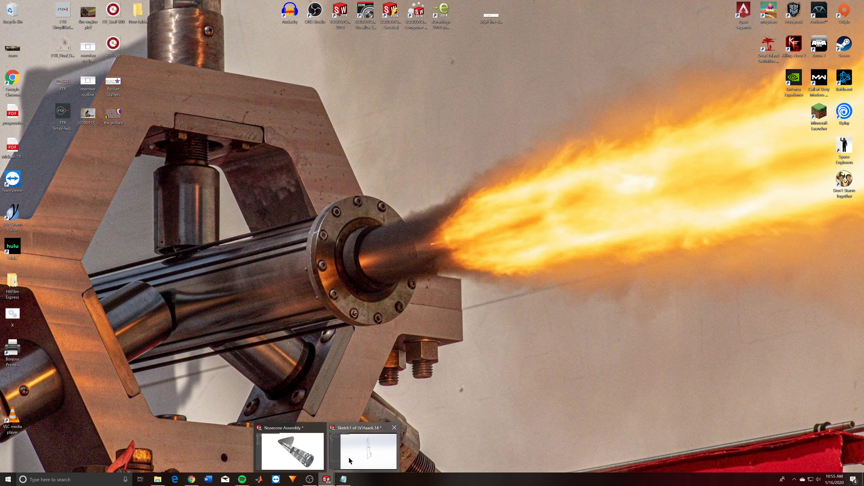
- Bring the LV.Haack.14 Sketch1 window with the equation-driven curve to the front
left_click(351, 460)
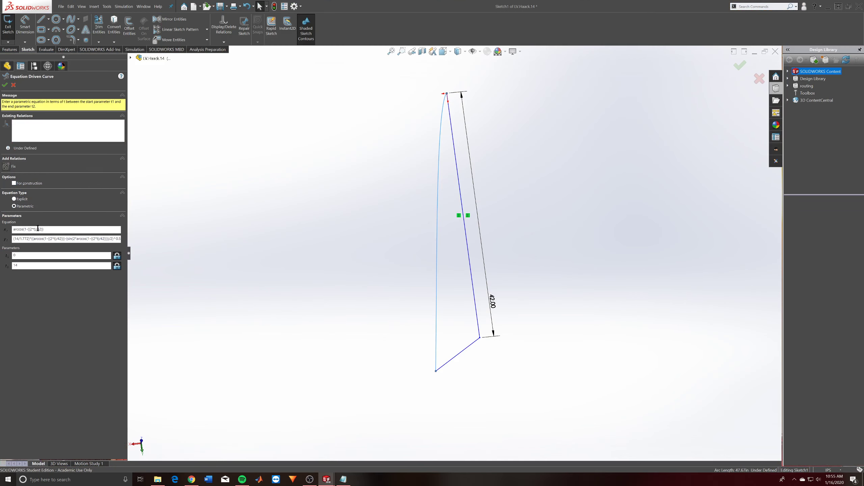
left_click(35, 226)
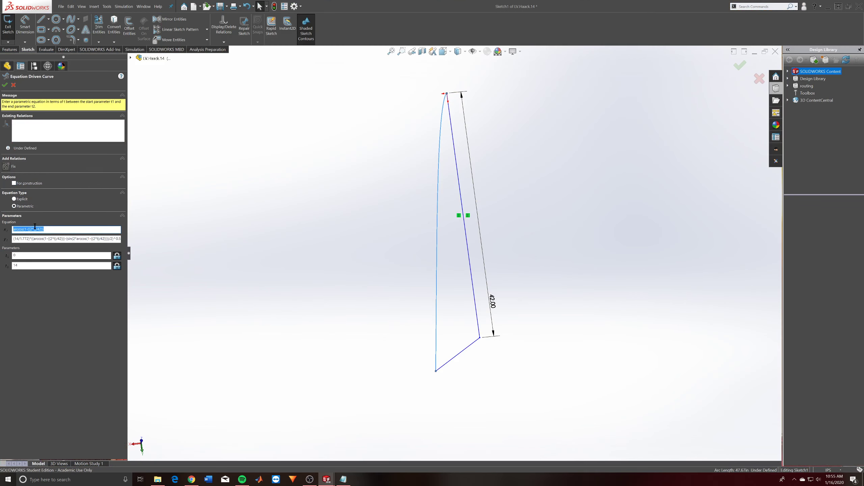
left_click(17, 240)
left_click_drag(13, 239, 131, 236)
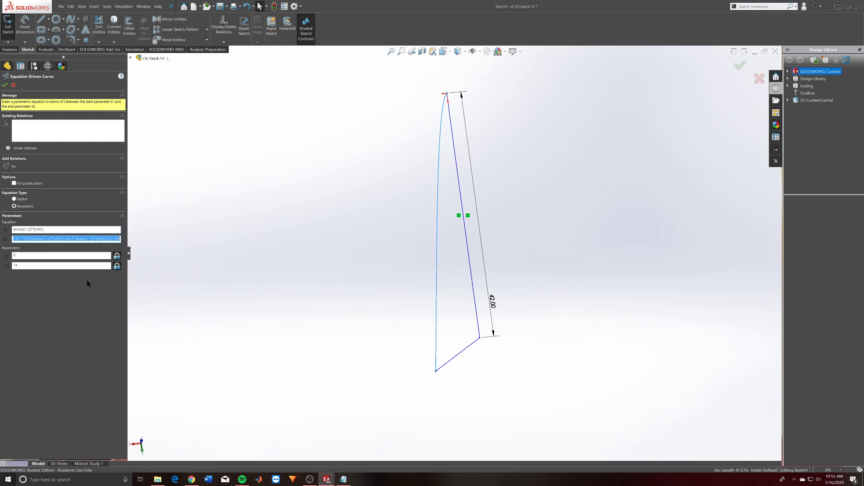
left_click(86, 266)
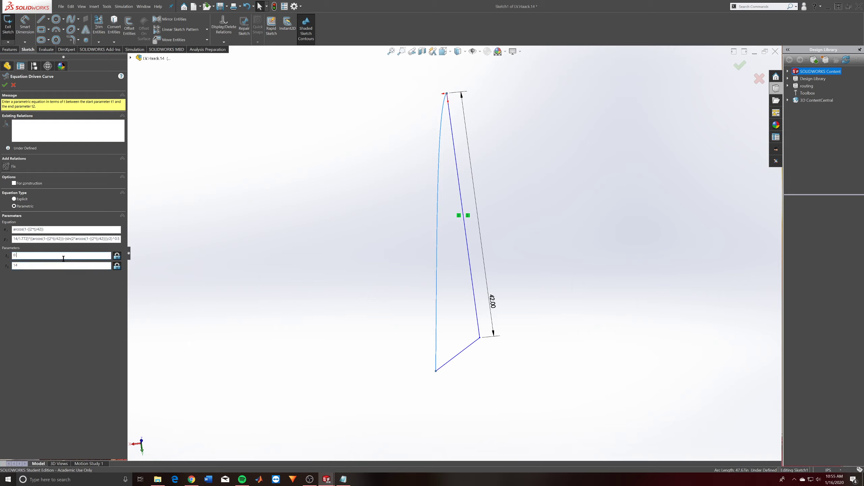
left_click(62, 258)
left_click(21, 265)
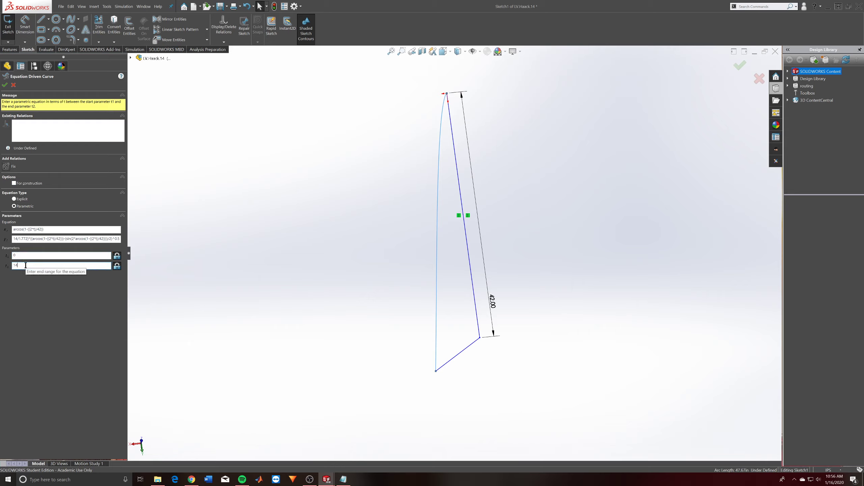
type("4")
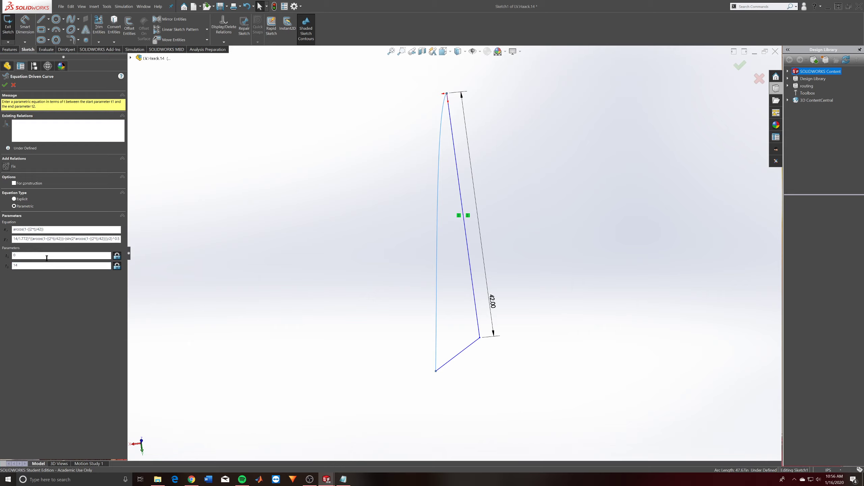
- Accept the equation-driven curve, exit the sketch and orbit the red nose cone
key("Return")
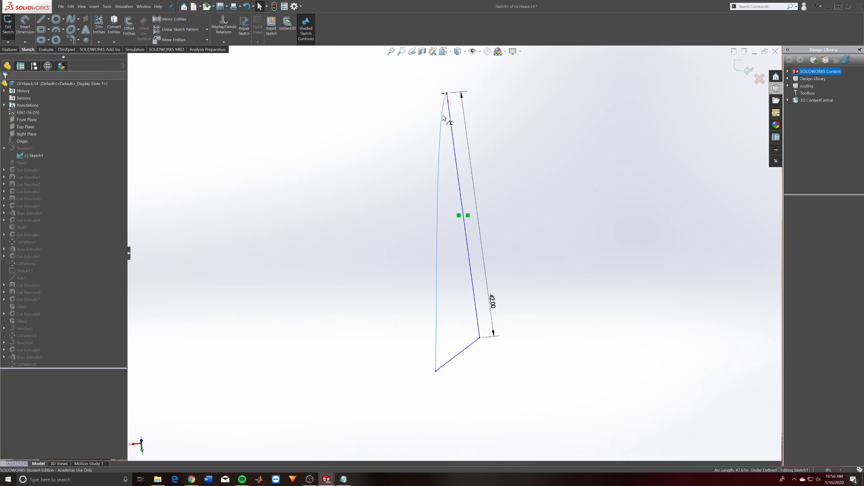
left_click(8, 24)
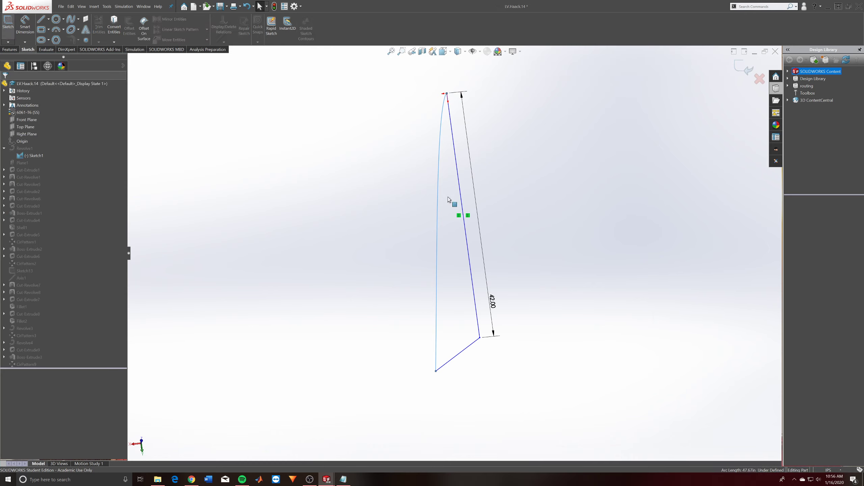
middle_click_drag(494, 162, 465, 183)
scroll(456, 171, "down", 3)
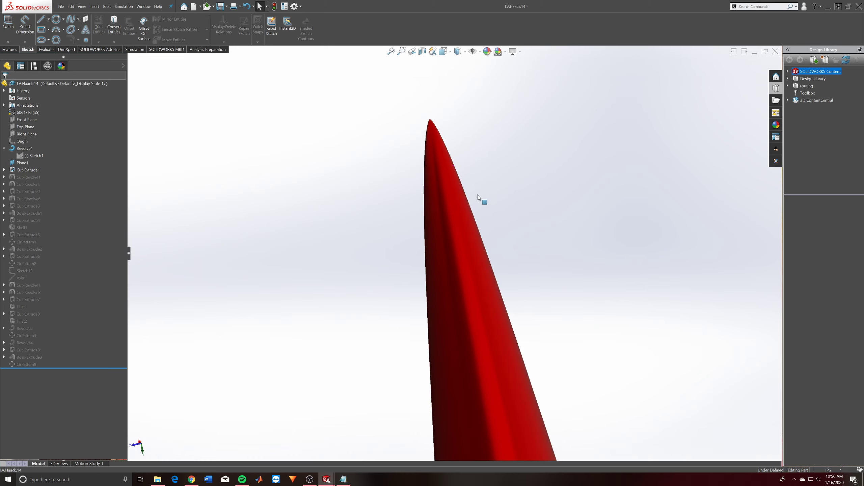
scroll(482, 199, "up", 5)
- Make Nosetip the active configuration of LV.Haack.14
left_click(33, 65)
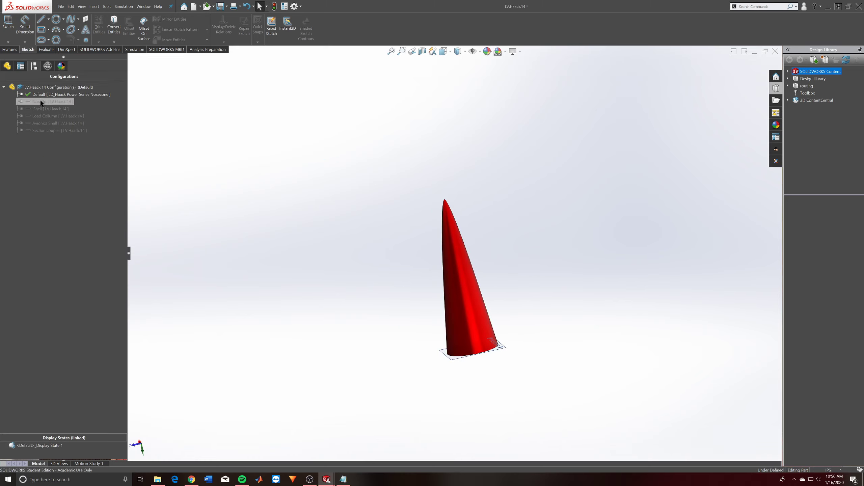
left_click(39, 101)
left_click(48, 101)
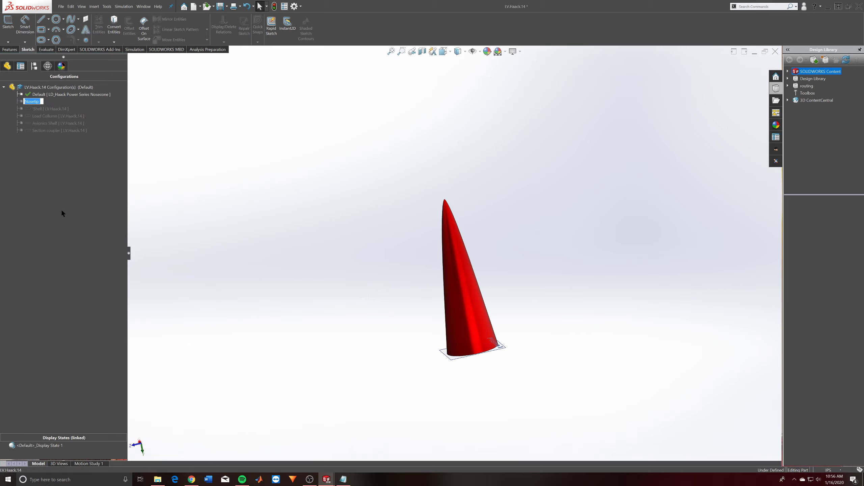
double_click(50, 102)
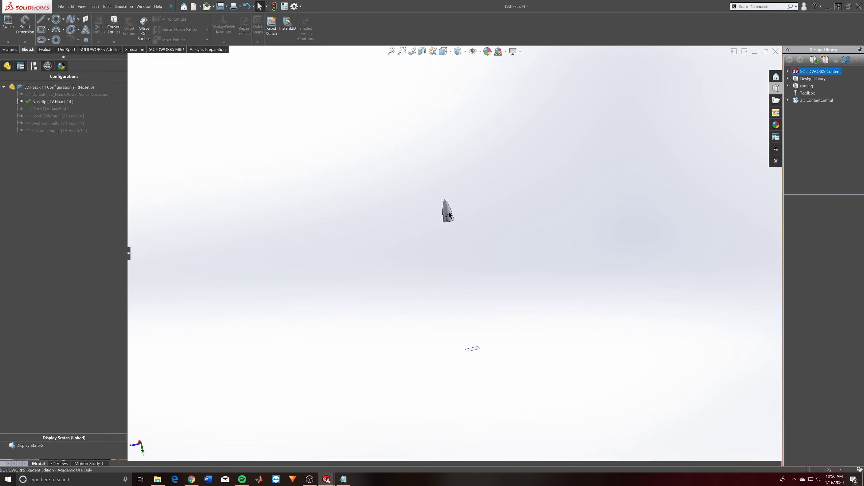
left_click(54, 94)
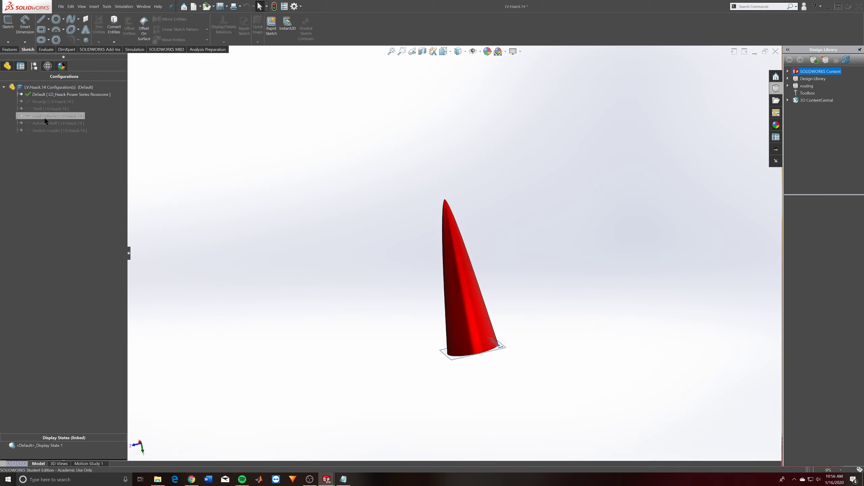
double_click(40, 102)
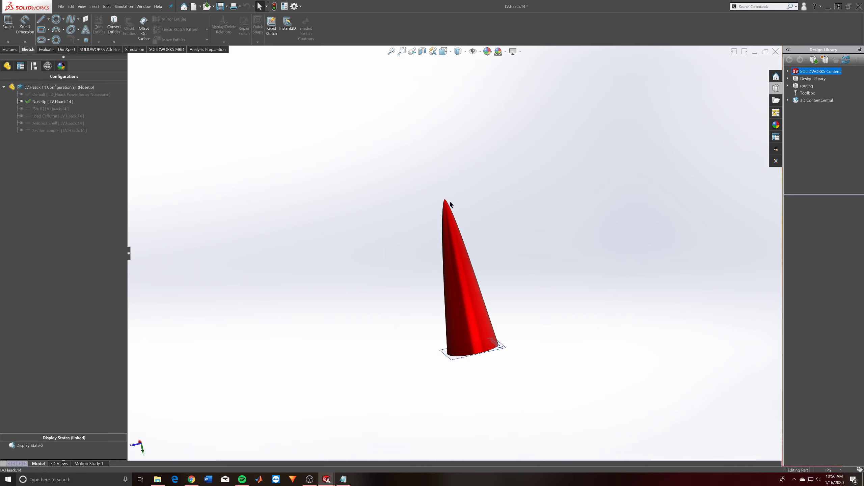
- Inspect the Cut-Extrude4 and Cut-Revolve1 features and orbit to view the nosetip base
left_click(8, 66)
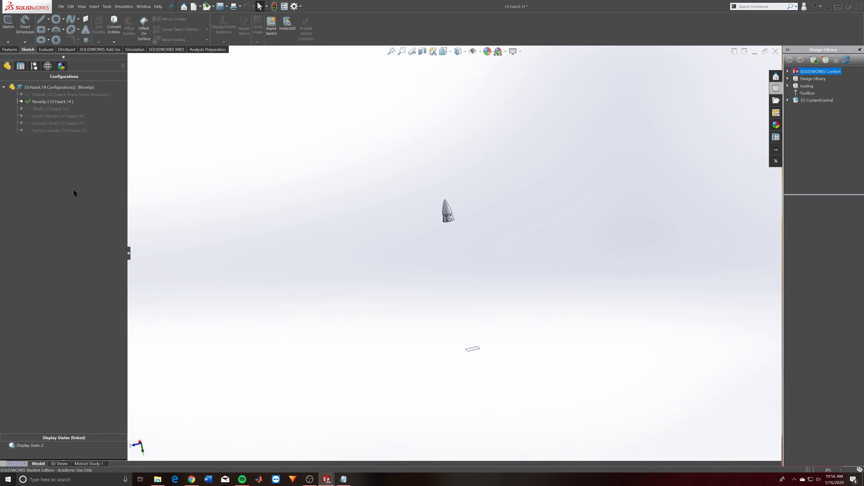
left_click(28, 213)
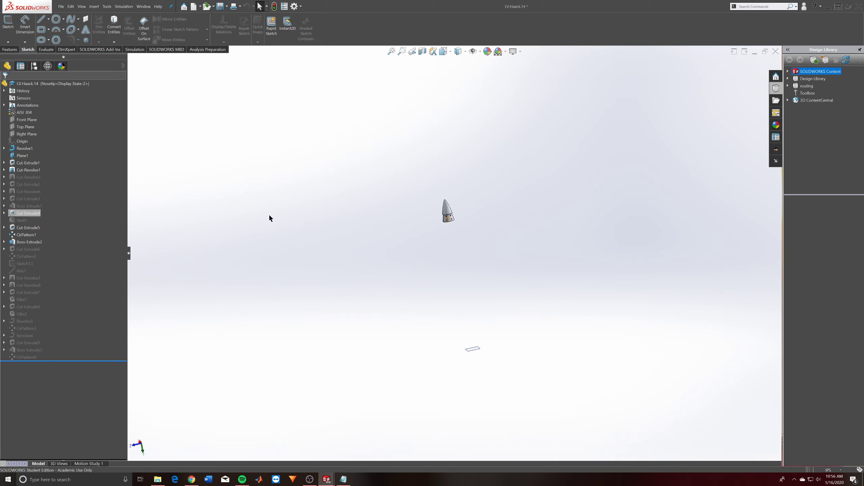
scroll(450, 210, "down", 8)
left_click(9, 170)
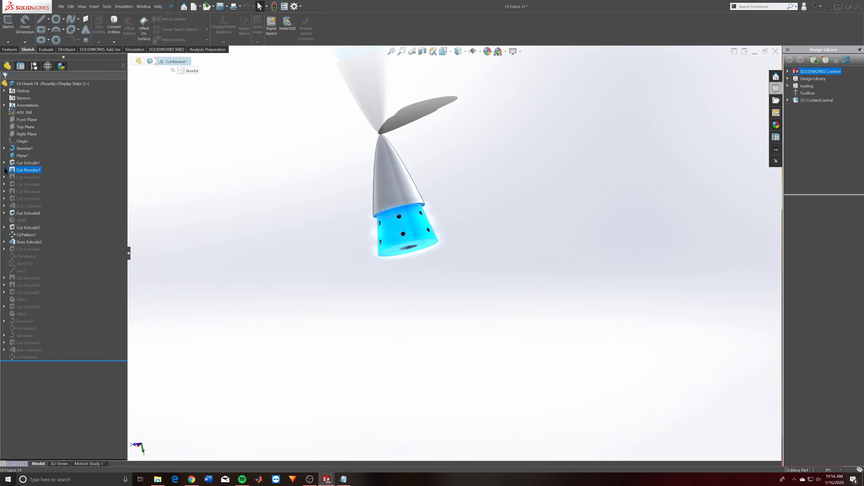
left_click(449, 247)
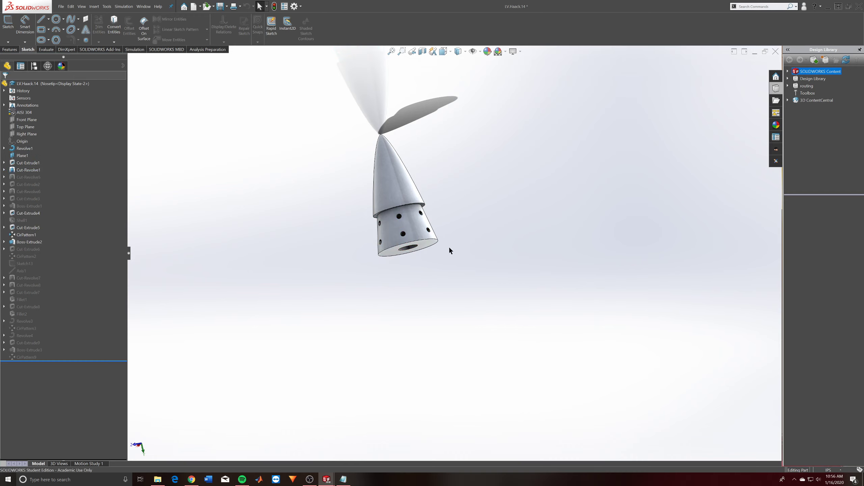
mouse_move(450, 247)
middle_mouse_down()
mouse_move(424, 164)
mouse_move(439, 250)
middle_mouse_up()
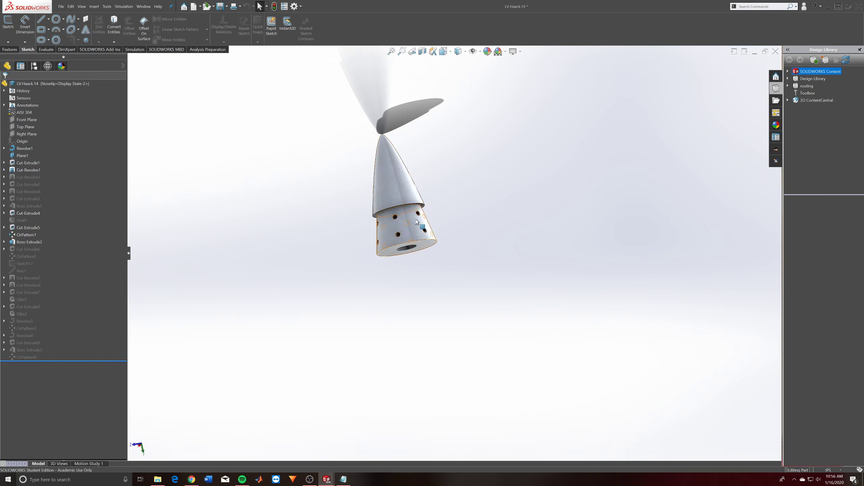
left_click(35, 66)
- Activate Shell, then Load Column, then Section coupler configurations, orbiting to inspect each body
left_click(48, 110)
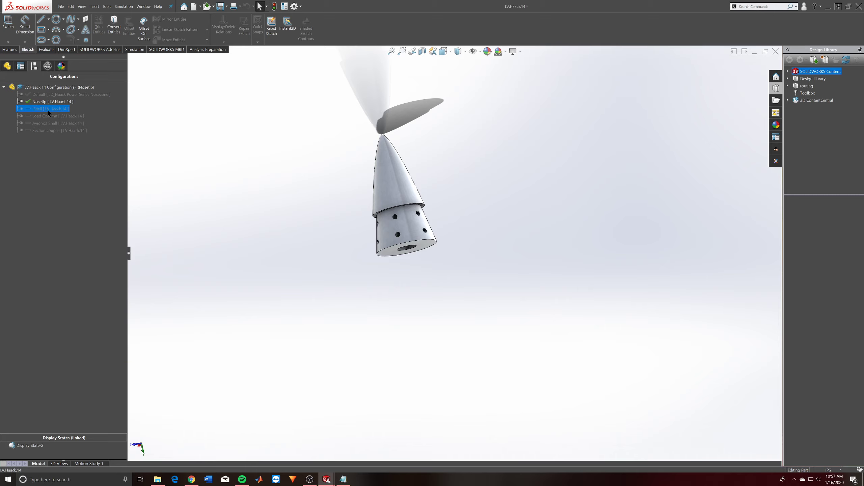
double_click(47, 109)
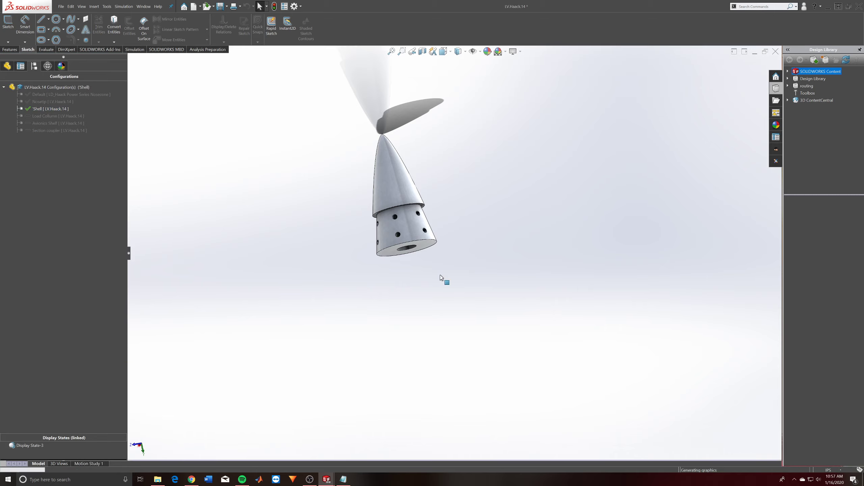
middle_click_drag(469, 274, 253, 203)
left_click(50, 116)
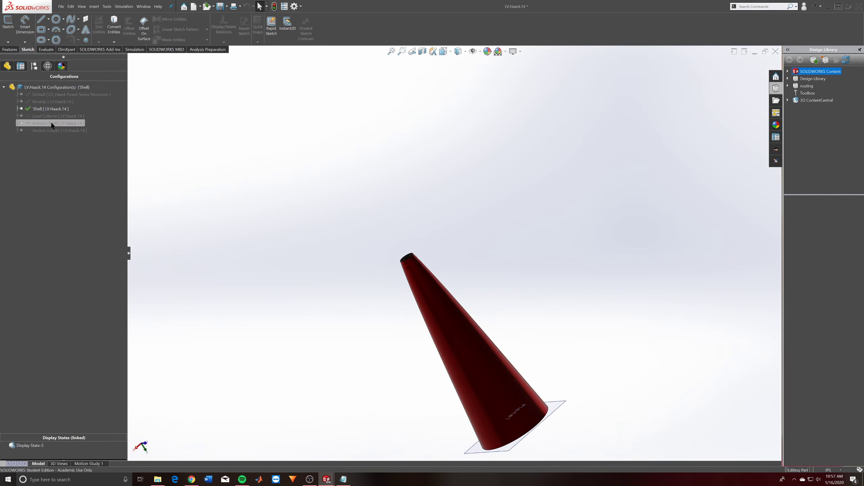
double_click(50, 116)
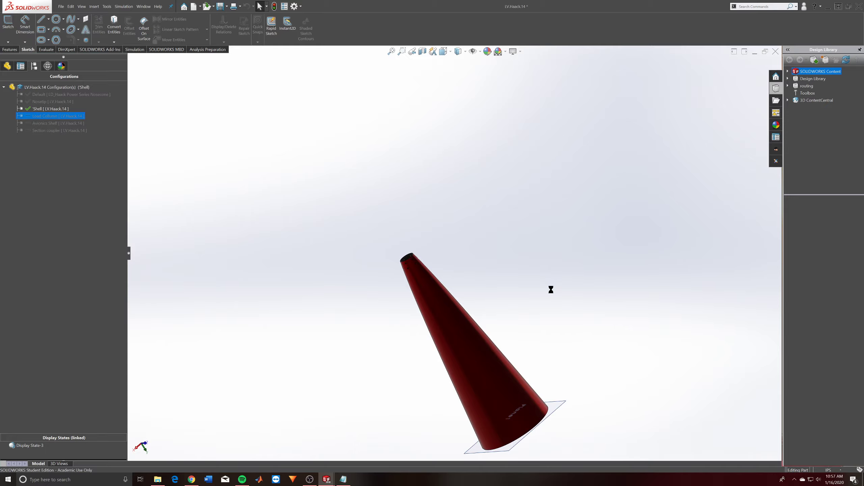
middle_click_drag(550, 289, 476, 337)
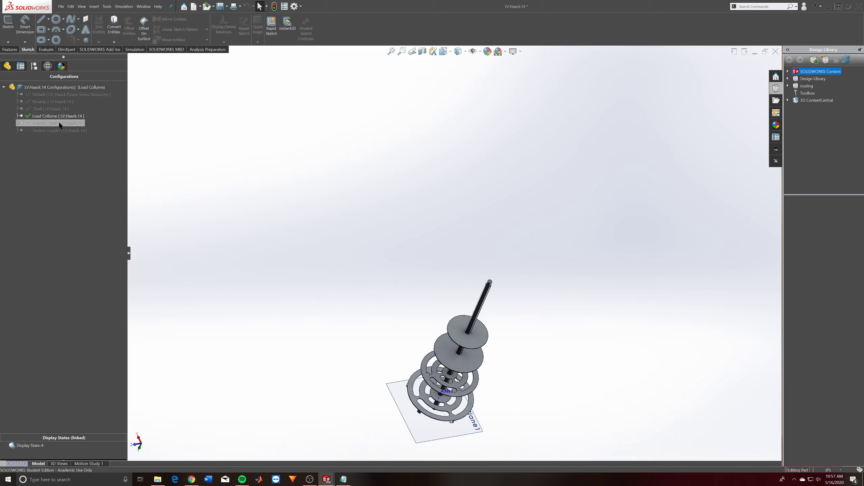
double_click(51, 131)
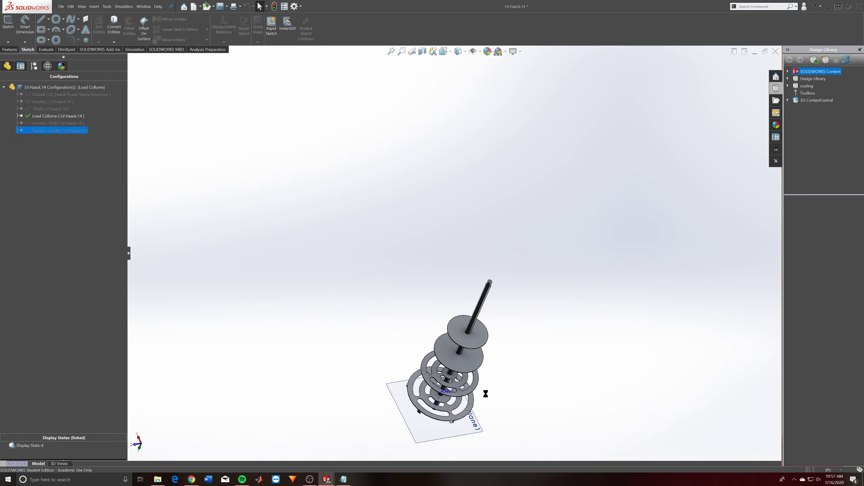
scroll(459, 415, "down", 4)
middle_click_drag(454, 413, 411, 339)
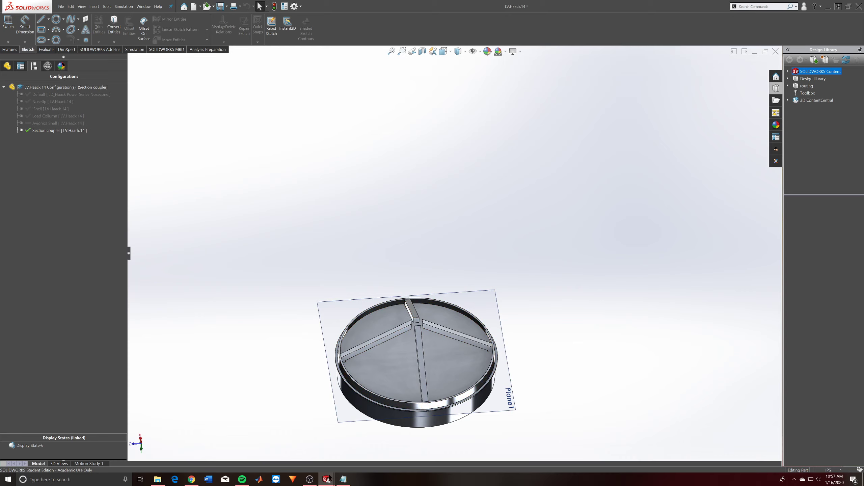
- In the Nosecone Assembly, orbit the cone upright and widen the FeatureManager to show full component names
mouse_move(328, 480)
left_click(304, 455)
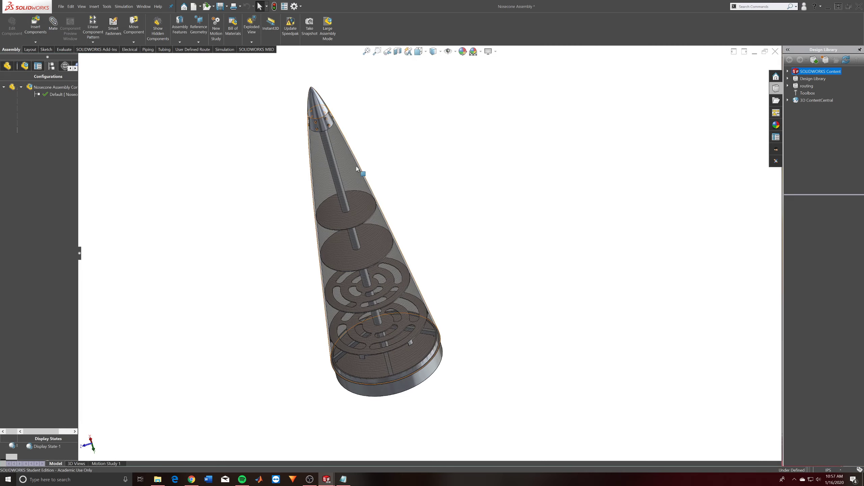
left_click_drag(466, 356, 345, 147)
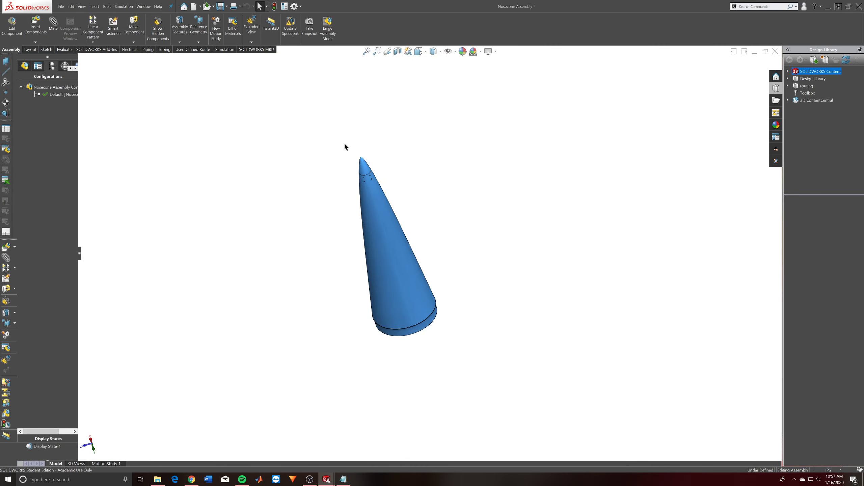
left_click(510, 326)
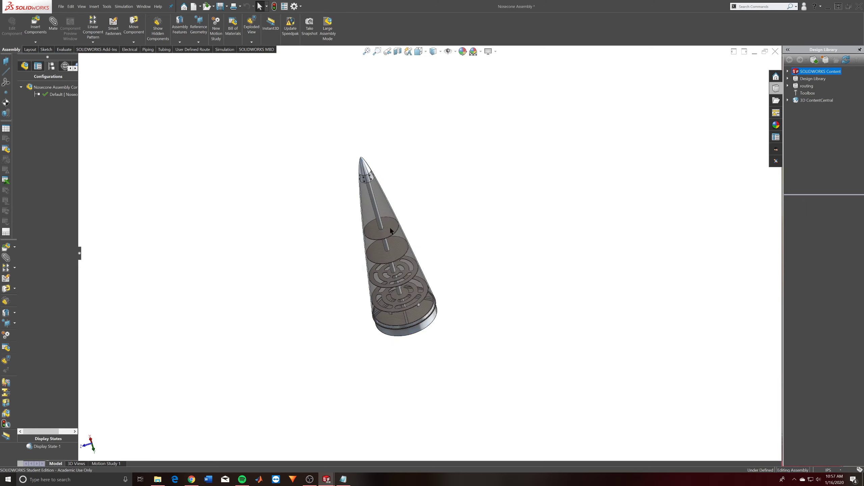
left_click_drag(481, 360, 323, 113)
middle_click_drag(473, 249, 525, 230)
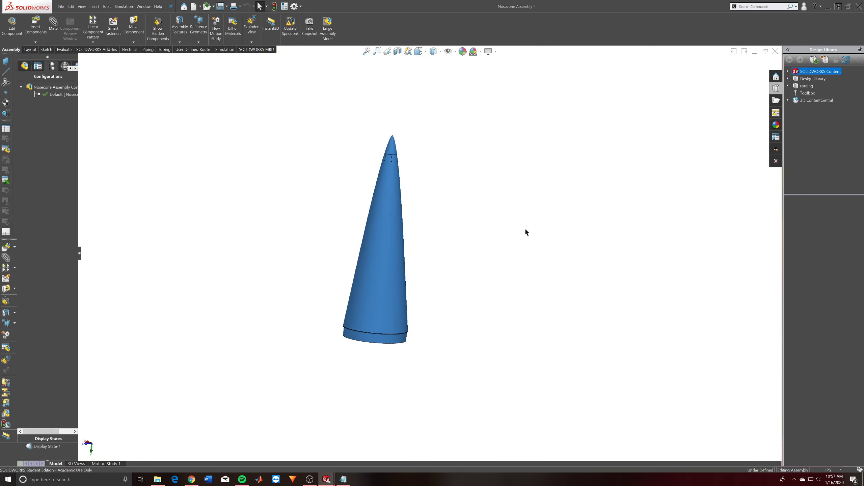
left_click(404, 137)
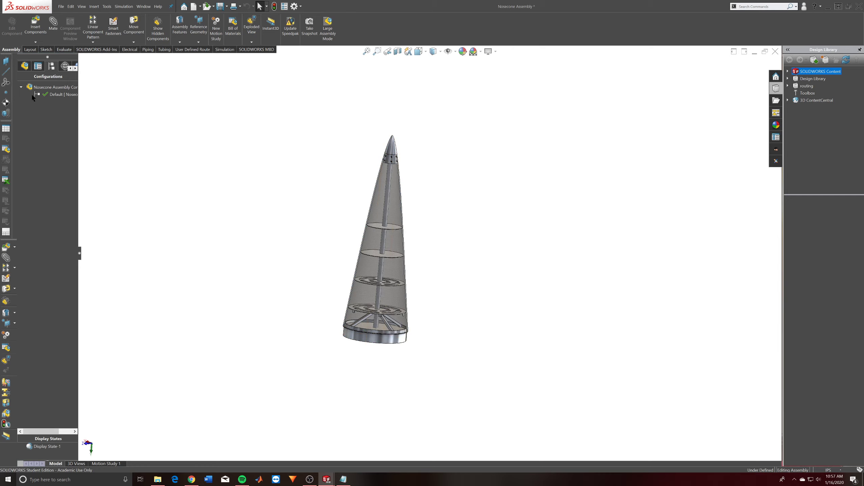
left_click(25, 67)
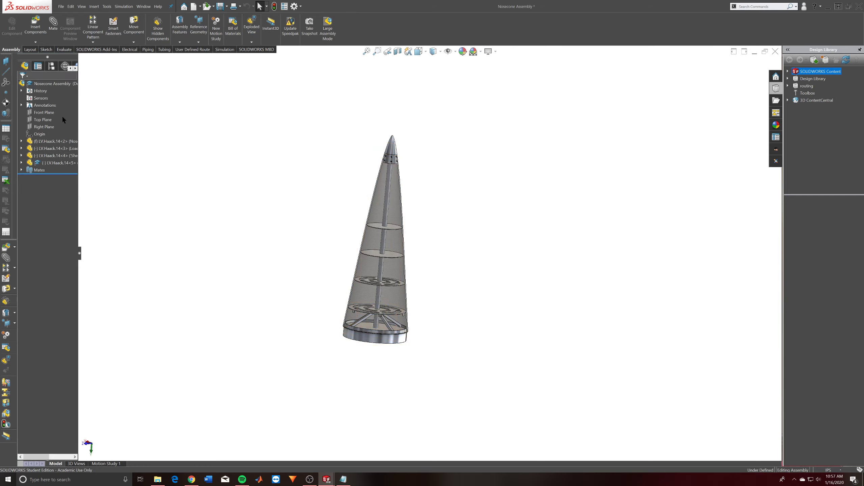
left_click_drag(78, 112, 177, 113)
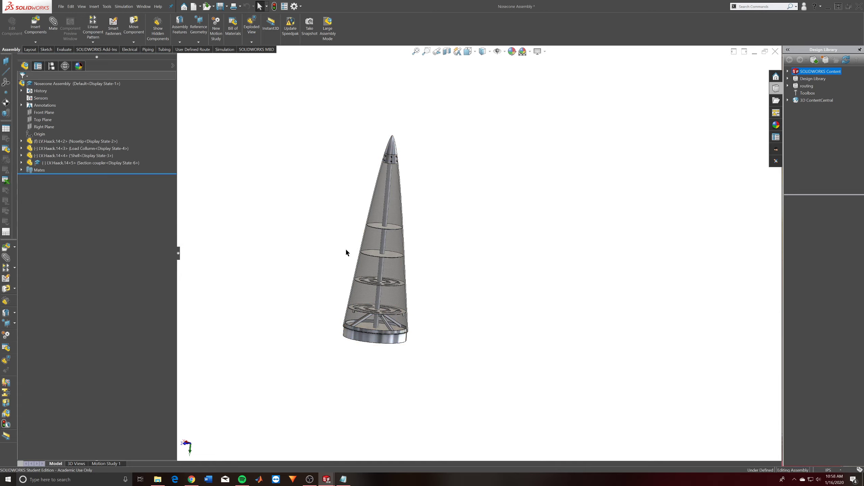
scroll(413, 251, "down", 2)
middle_click_drag(392, 240, 163, 215)
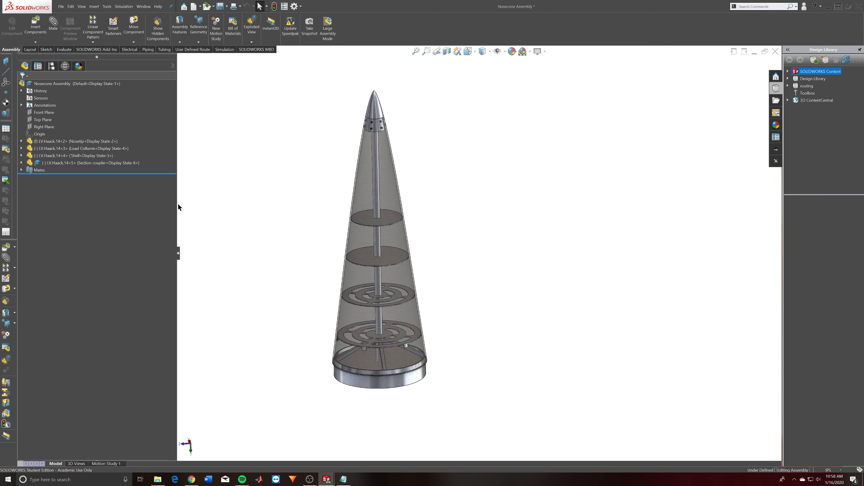
left_click_drag(176, 204, 140, 206)
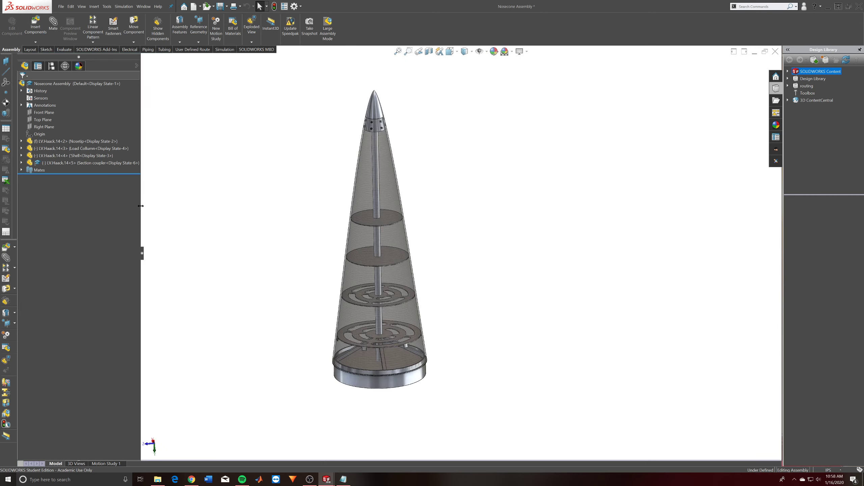
middle_click_drag(383, 271, 299, 319)
middle_click_drag(508, 388, 438, 367)
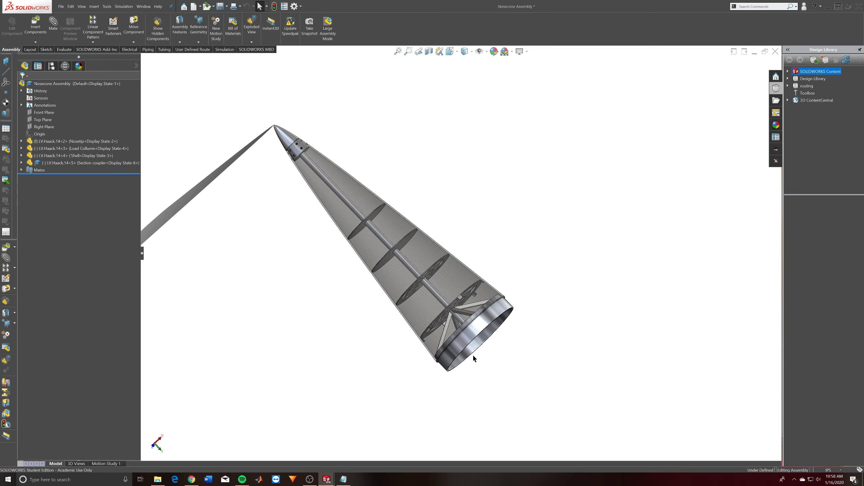
left_click_drag(552, 402, 647, 290)
mouse_move(647, 289)
middle_mouse_down()
mouse_move(486, 349)
mouse_move(556, 262)
mouse_move(666, 315)
mouse_move(660, 281)
middle_mouse_up()
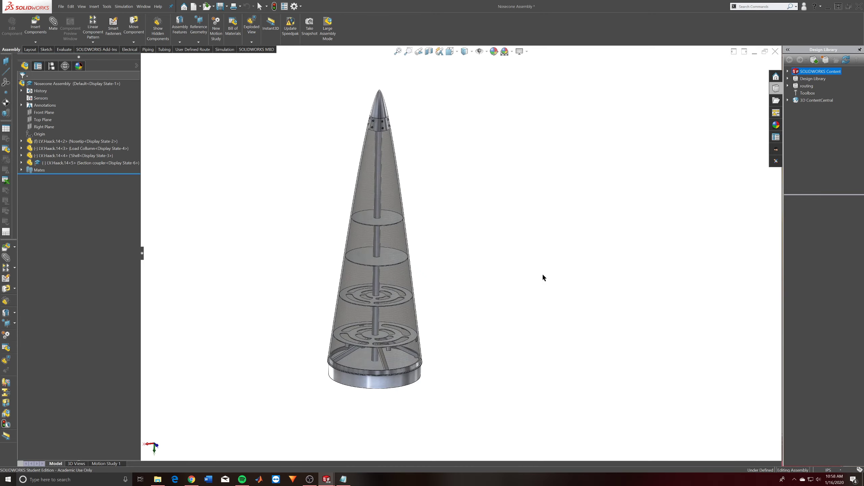
middle_click_drag(482, 247, 213, 133)
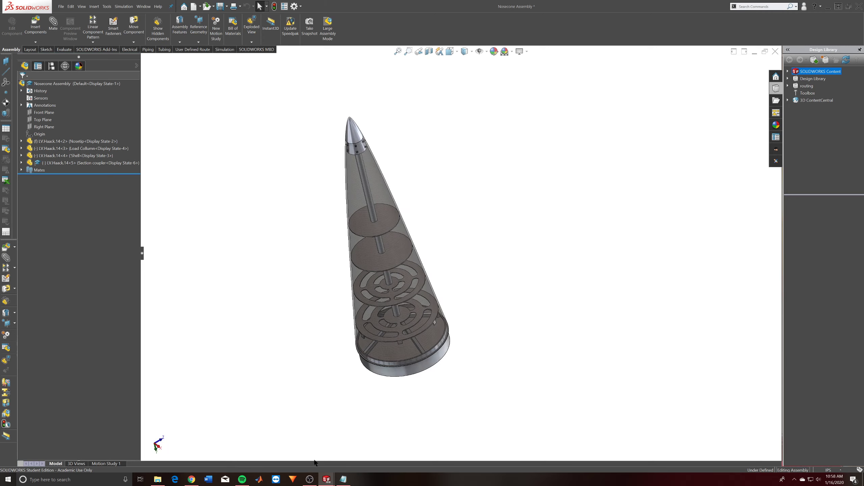
- Orbit the Nosecone Assembly upright with its configurations shown, then view the nosecone equations in Notepad
mouse_move(327, 478)
mouse_move(352, 448)
left_click(282, 449)
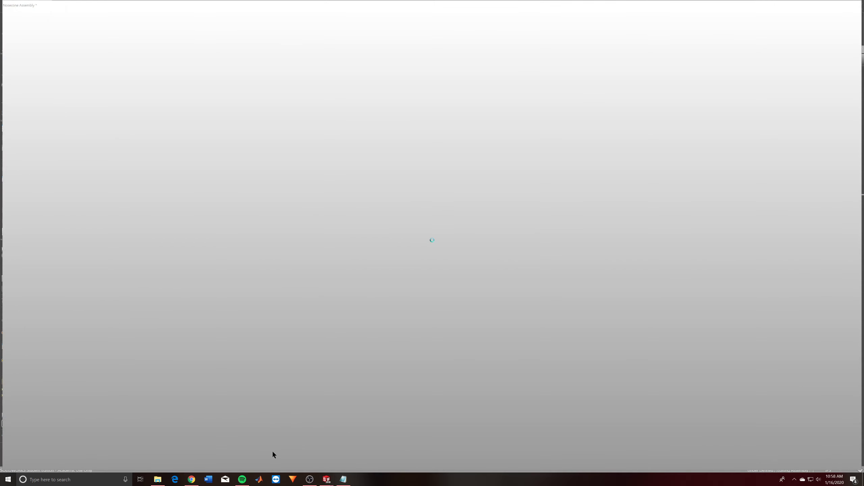
middle_click_drag(320, 216, 293, 231)
left_click(52, 66)
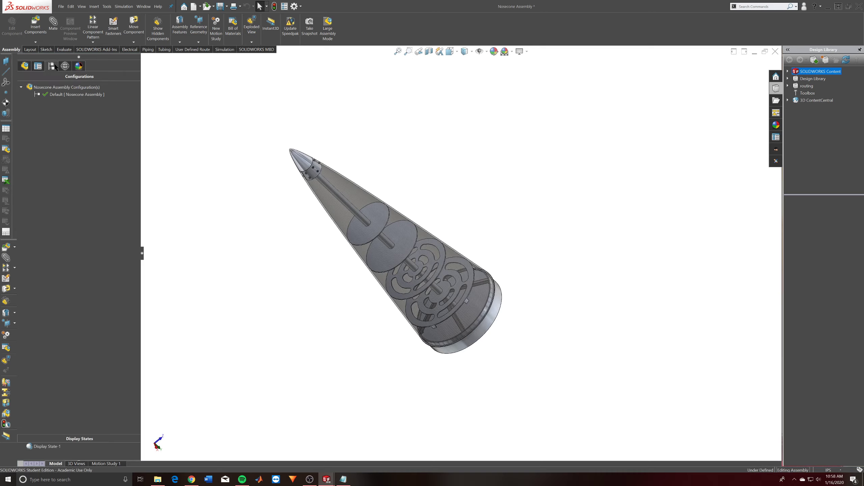
middle_click_drag(380, 262, 402, 202)
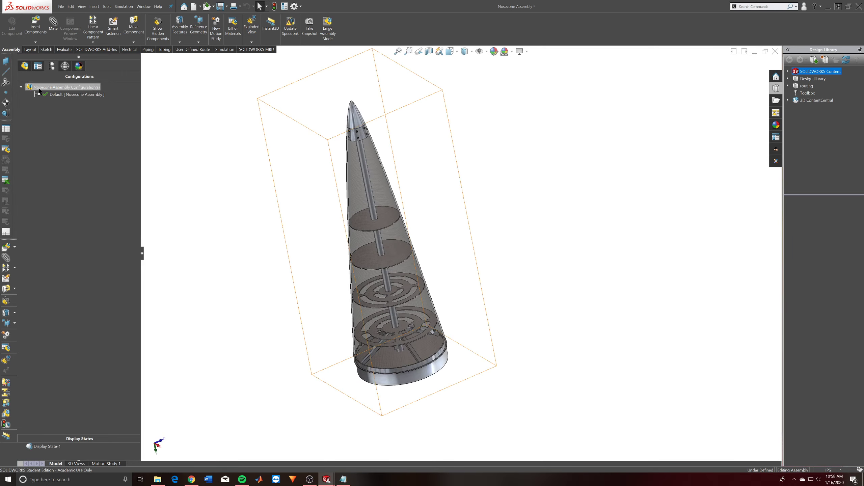
left_click(343, 480)
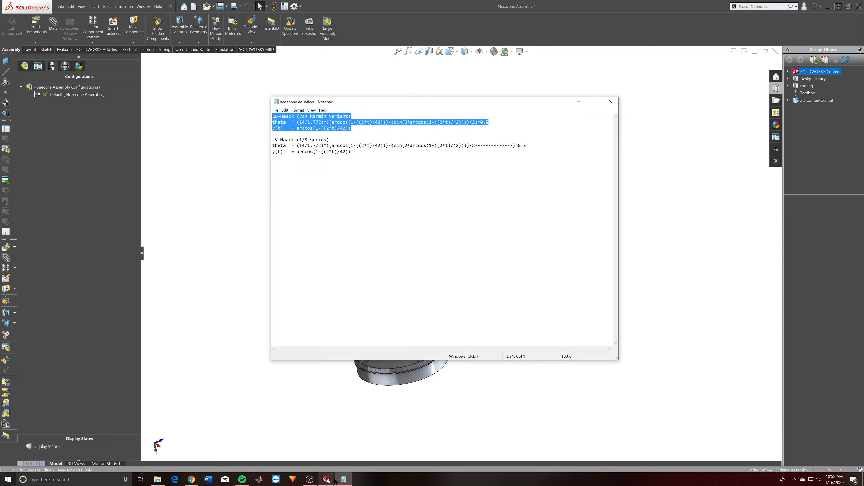
- Switch to LV.Haack.14, activate its Shell configuration, and view the shell from the Right
mouse_move(327, 479)
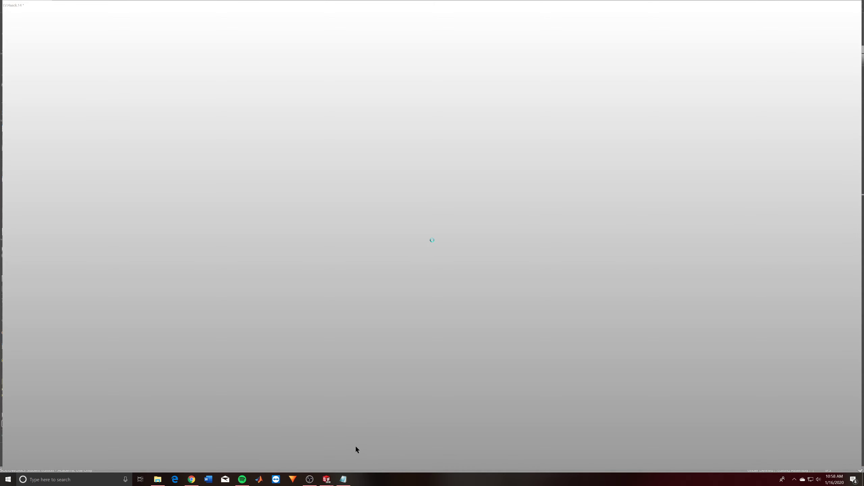
left_click(299, 446)
key("ctrl+Tab")
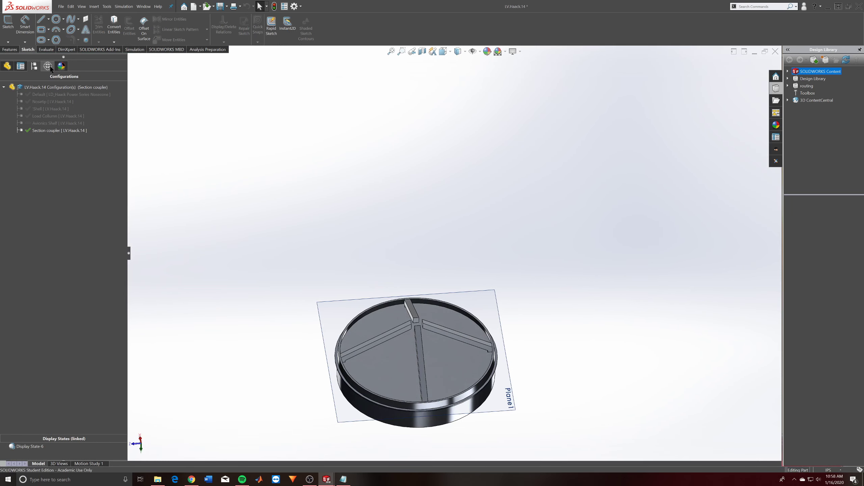
left_click(52, 108)
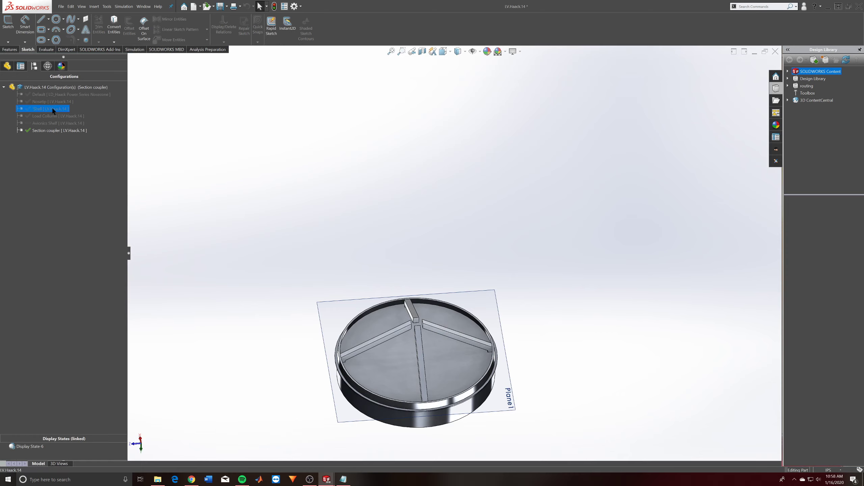
double_click(52, 109)
scroll(441, 269, "up", 5)
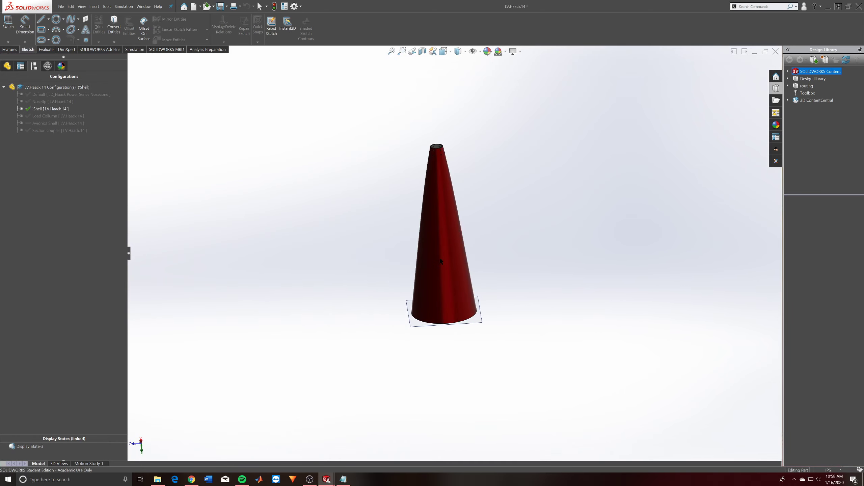
left_click(7, 67)
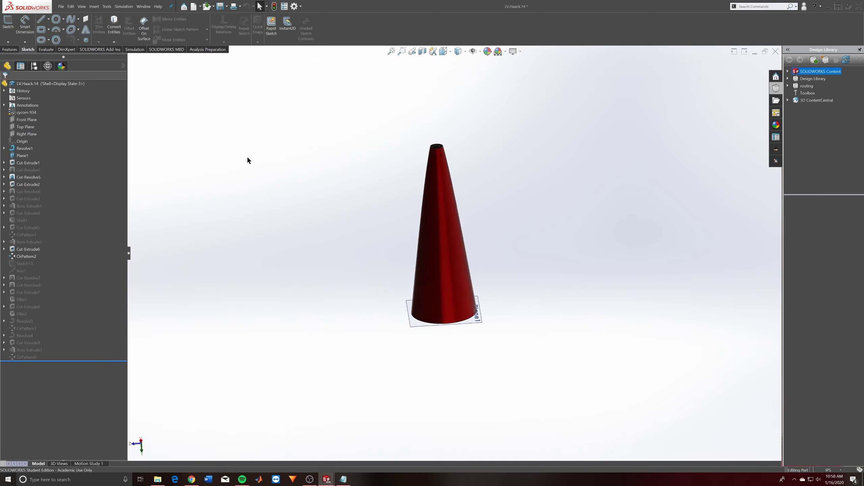
key("space")
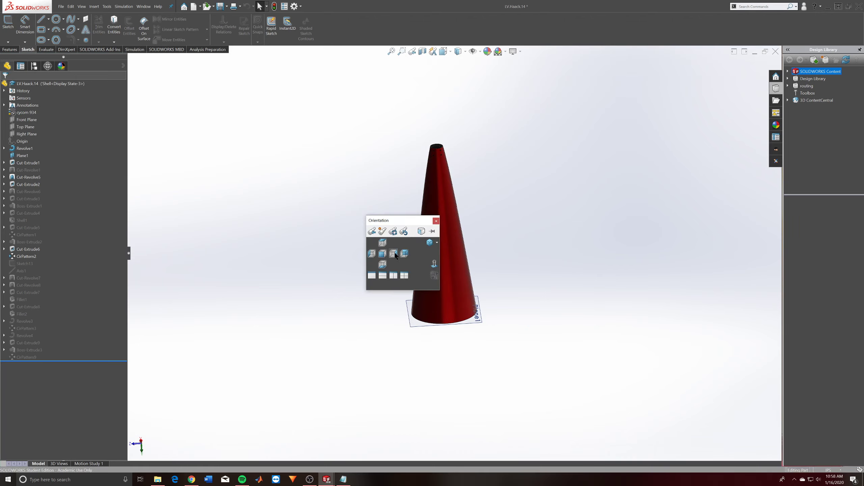
left_click(394, 254)
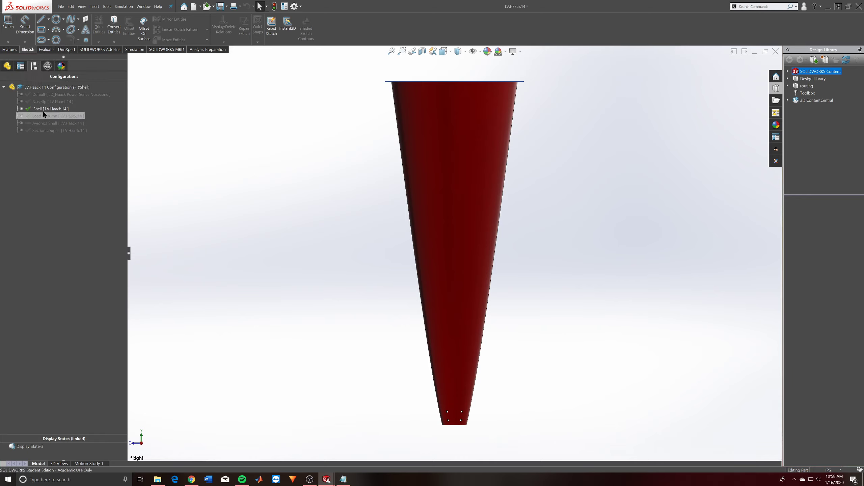
- Add a configuration named '0.5 shell' to LV.Haack.14, retrying after an invalid-name warning
right_click(43, 88)
left_click(57, 98)
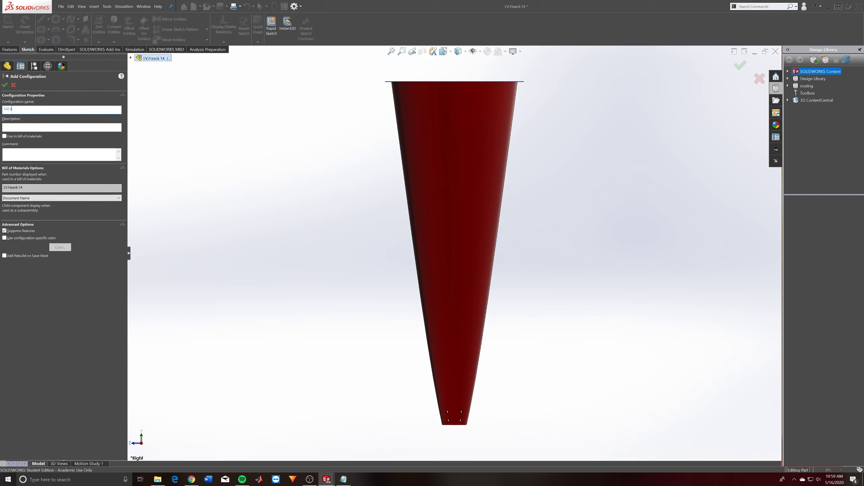
left_click(4, 84)
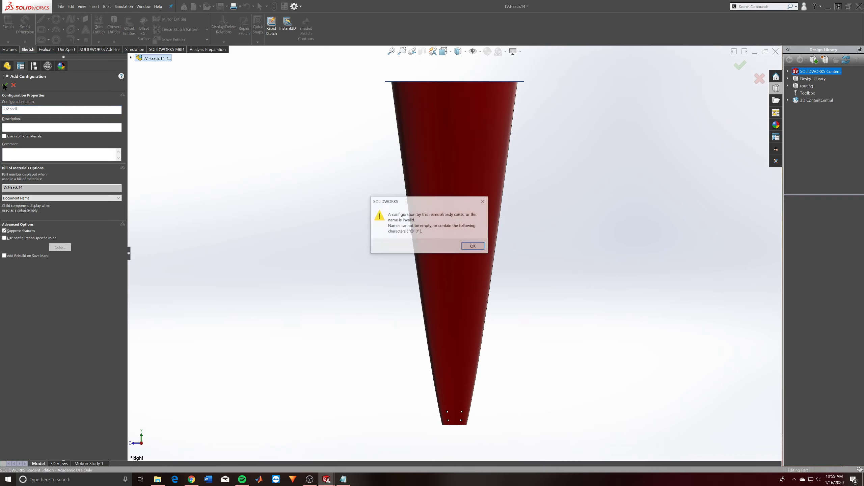
left_click(474, 247)
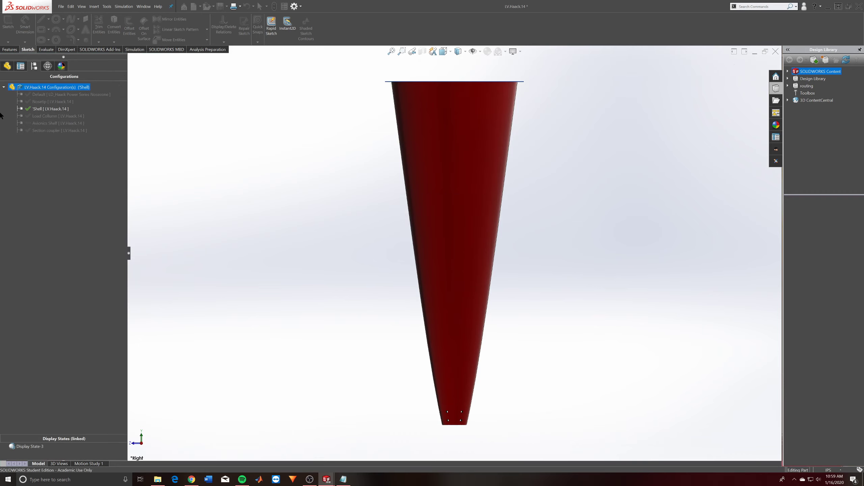
right_click(36, 109)
right_click(37, 87)
right_click(38, 89)
left_click(46, 96)
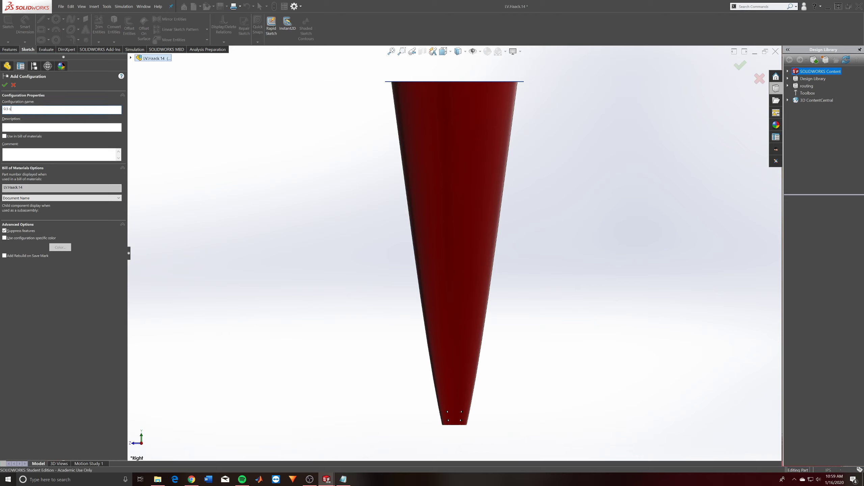
type("0.5 shell")
key("Return")
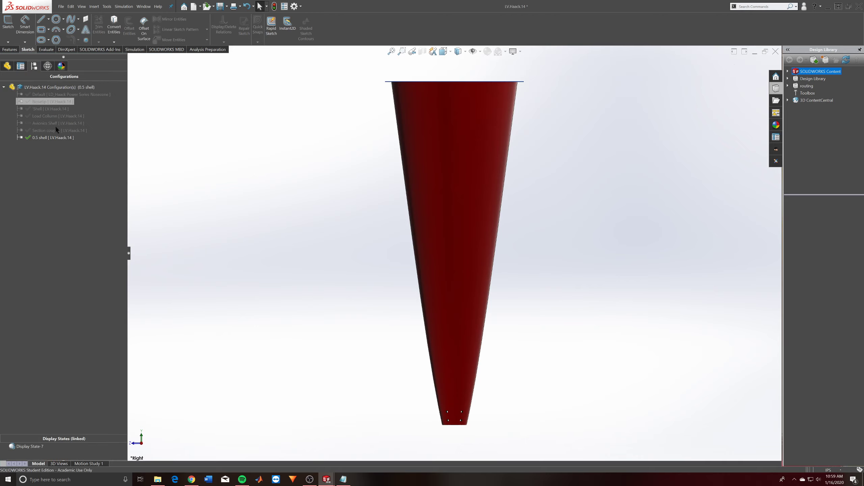
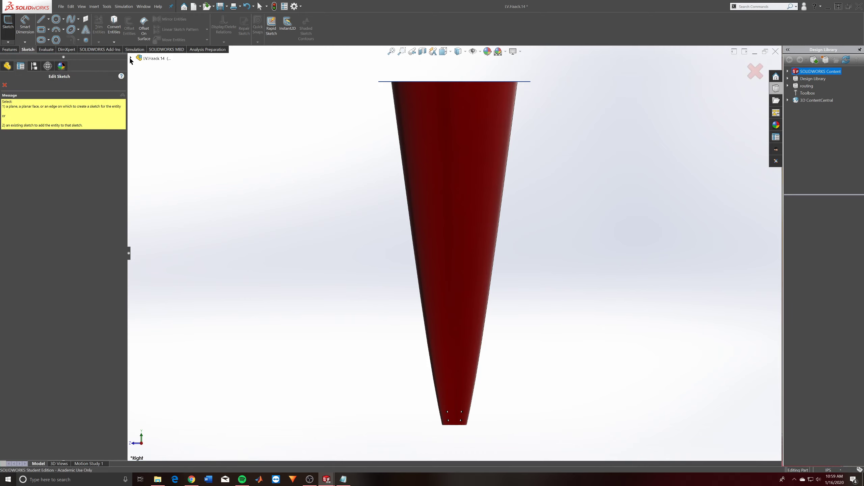
- On the Right Plane, sketch a corner rectangle down to the tip and dimension its height 42
left_click(162, 109)
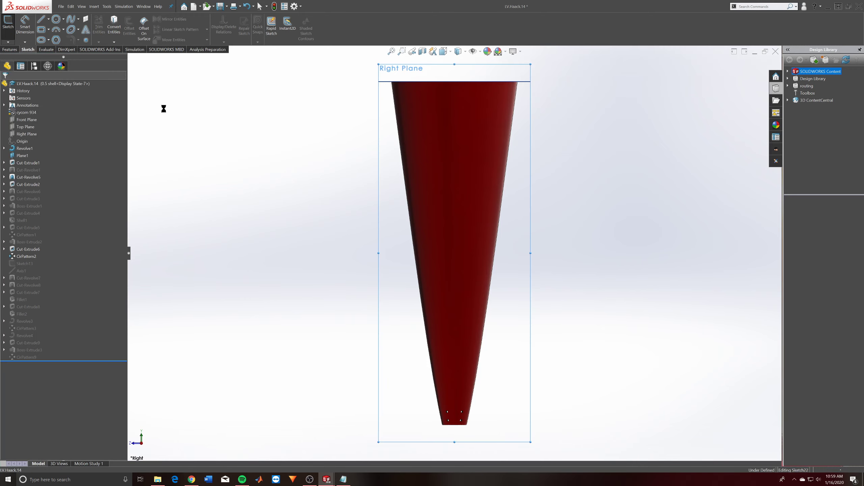
left_click(41, 30)
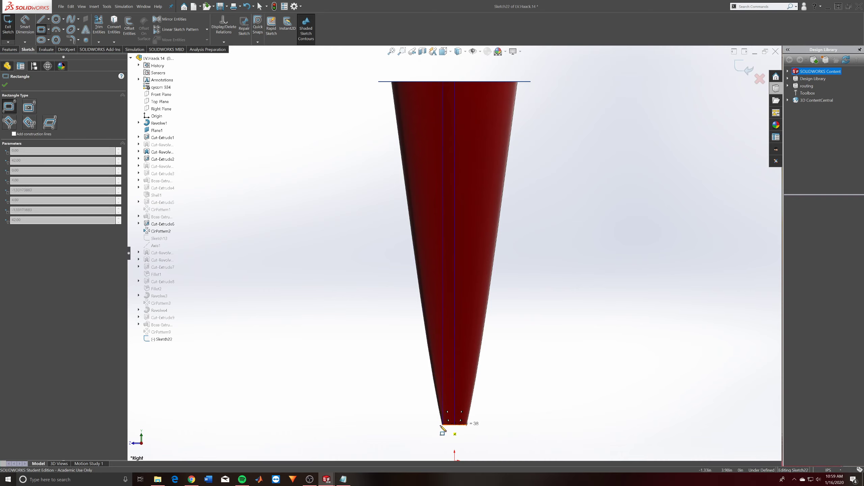
left_click(377, 430)
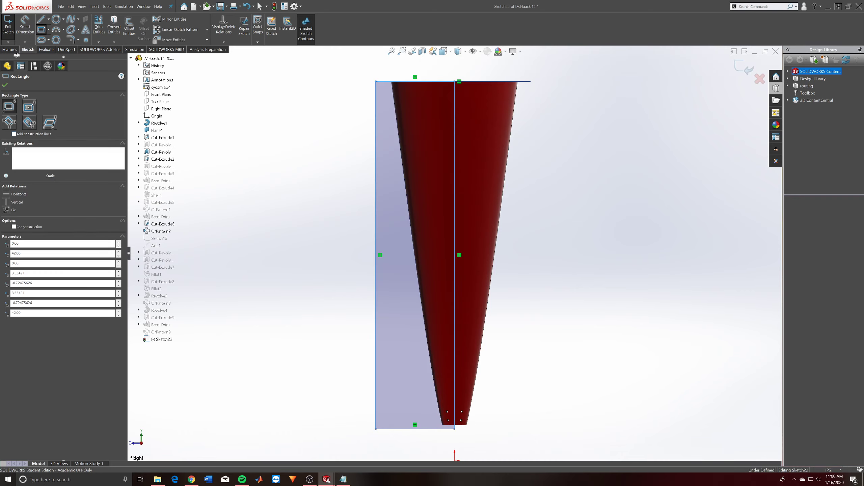
left_click(25, 25)
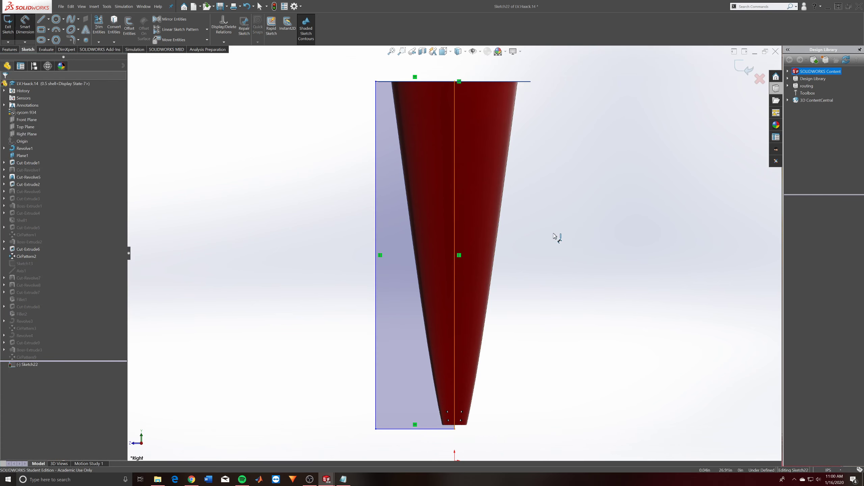
left_click(554, 237)
type("42")
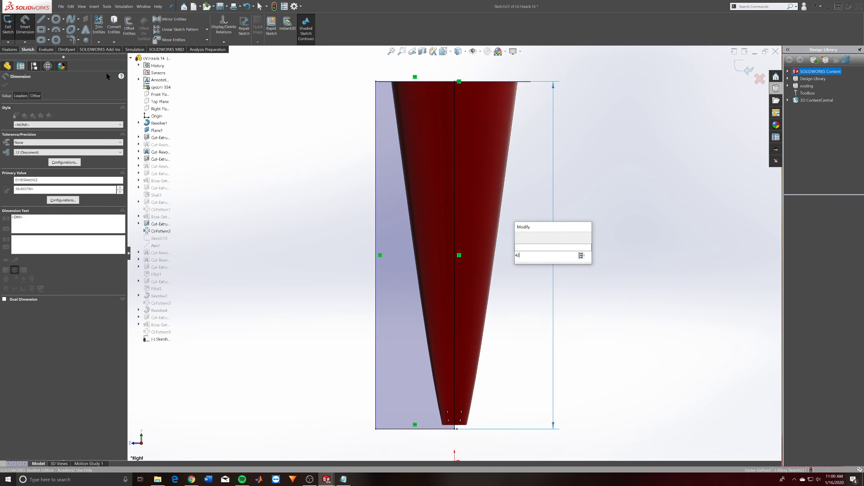
key("Return")
- Delete the first rectangle's four lines, then discard a misplaced redrawn rectangle
key("f")
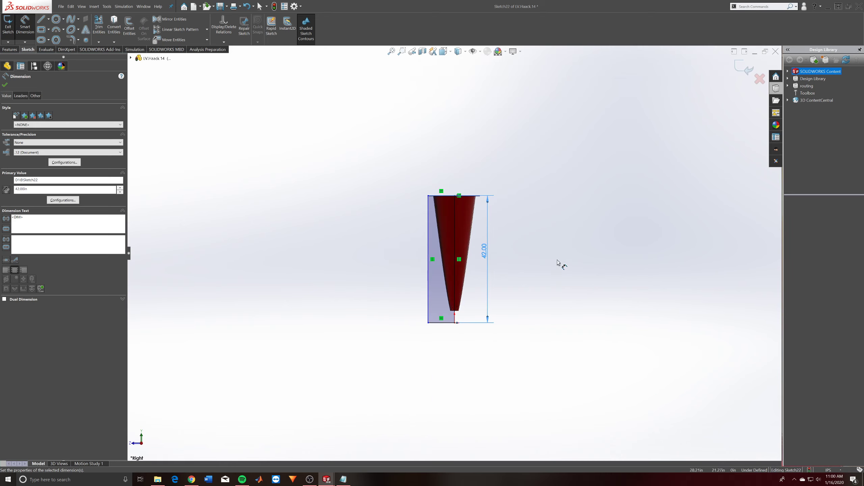
left_click(558, 261)
scroll(551, 254, "down", 5)
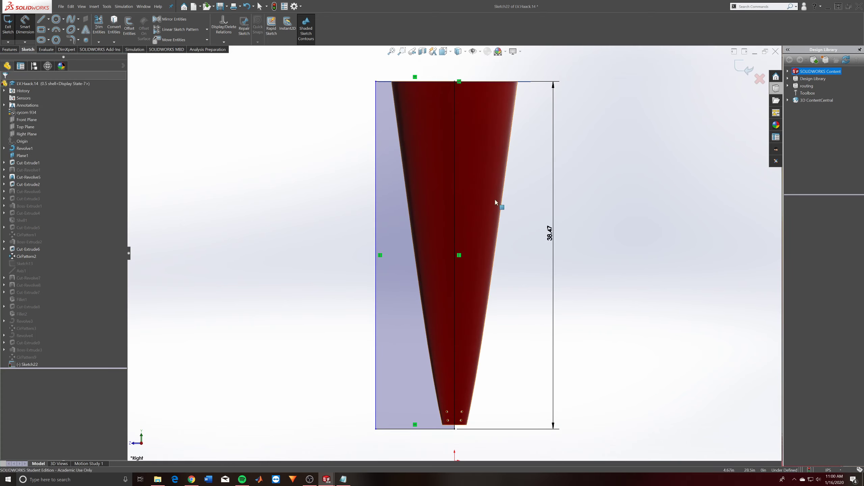
key("Escape")
key("ctrl+a")
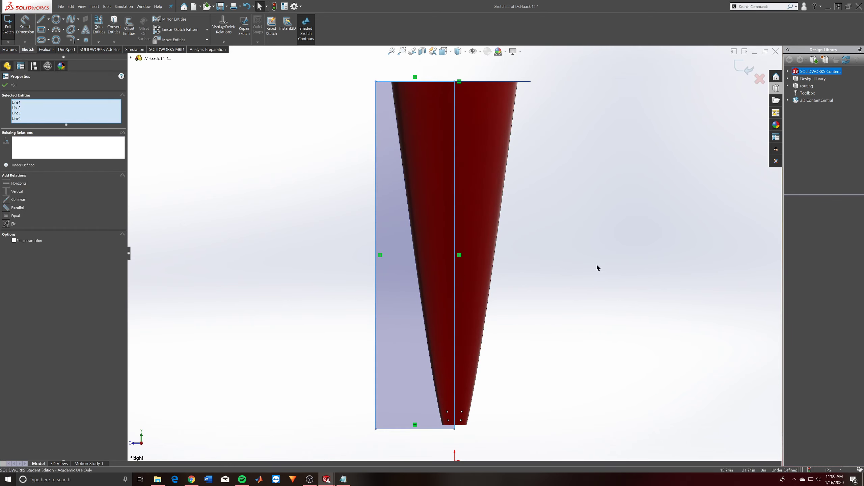
key("Delete")
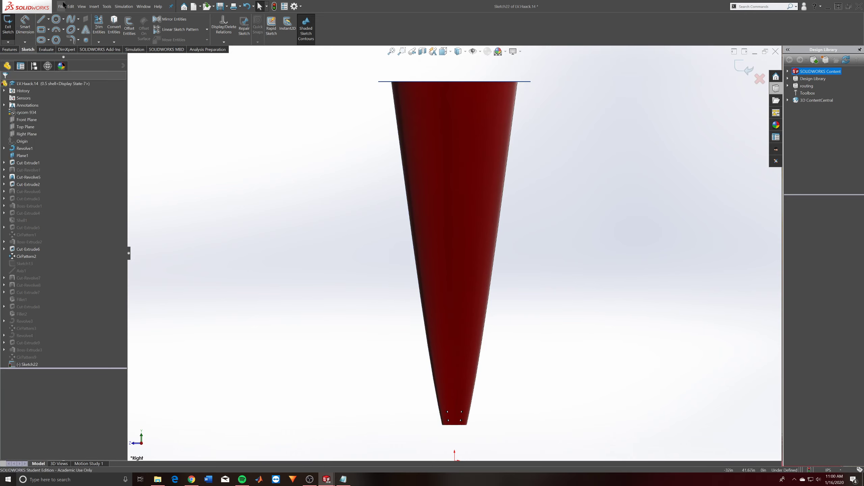
key("r")
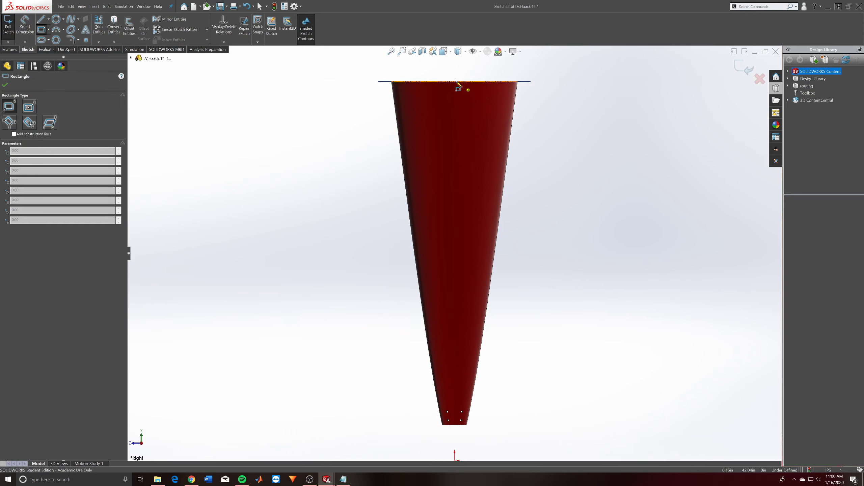
left_click(455, 82)
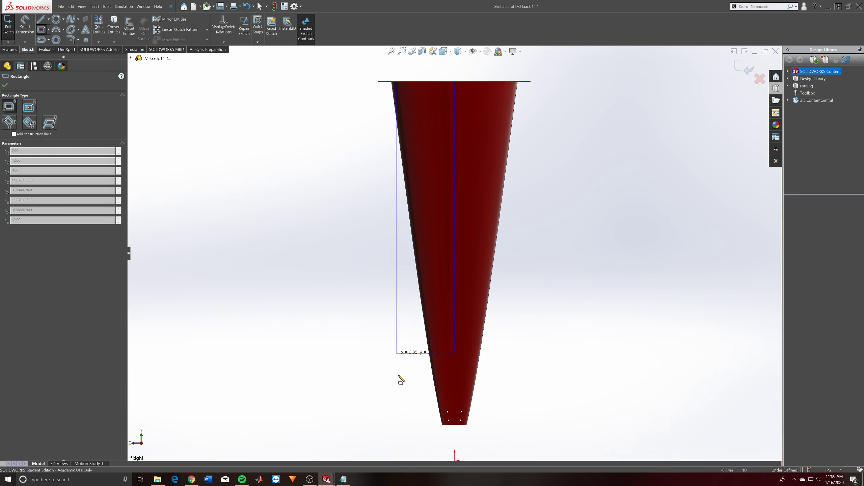
left_click(396, 425)
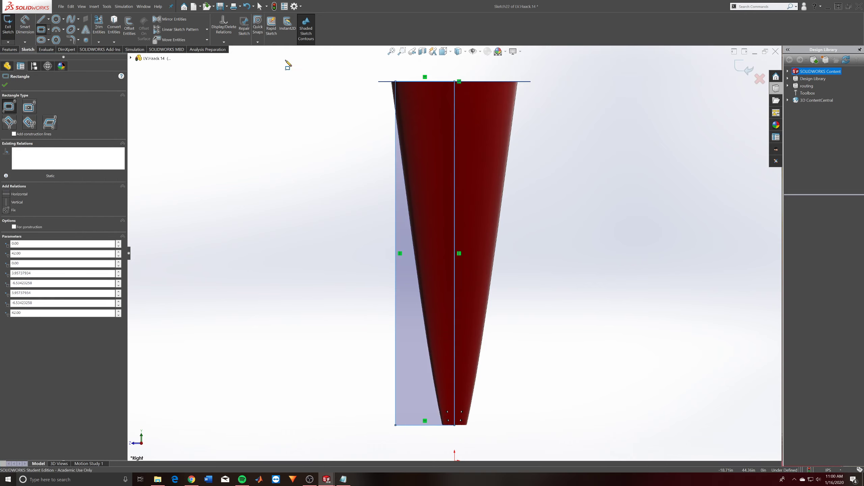
key("Delete")
- Redraw the corner rectangle from the cone's top-left corner down to the tip
key("s")
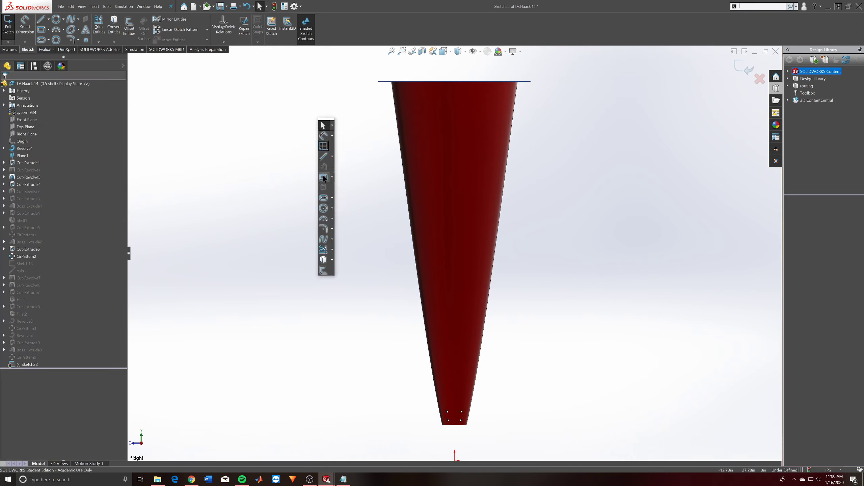
left_click(325, 178)
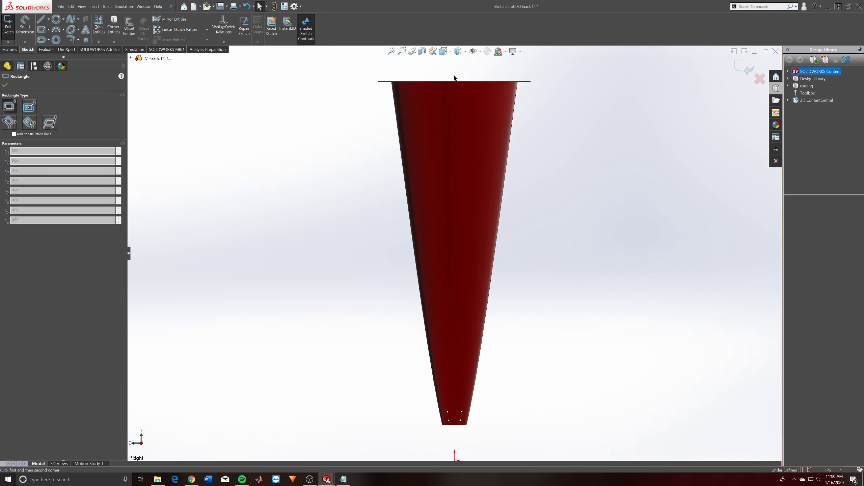
left_click(392, 82)
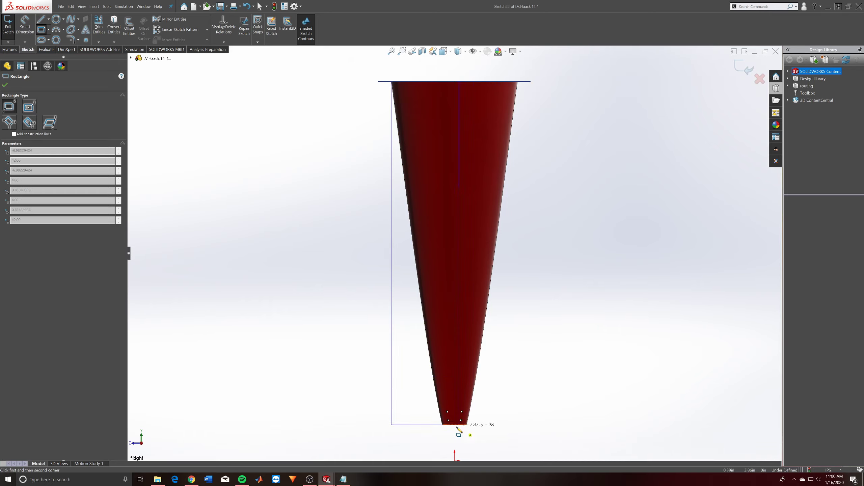
left_click(458, 426)
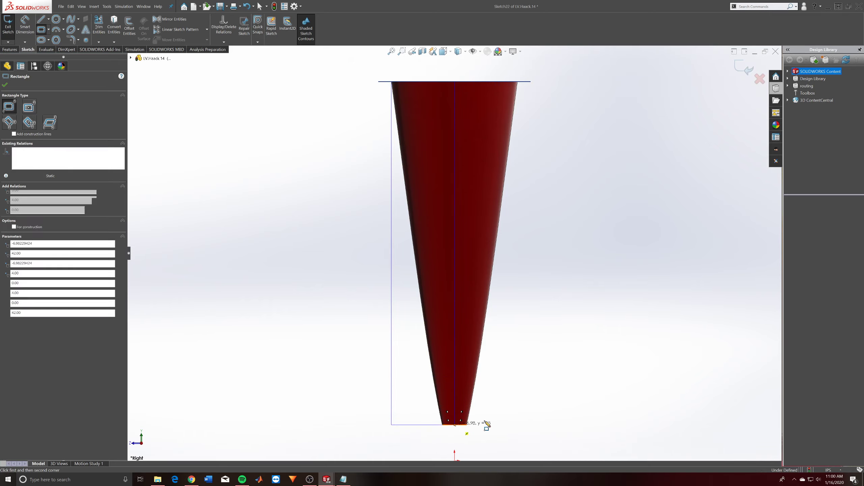
left_click(9, 50)
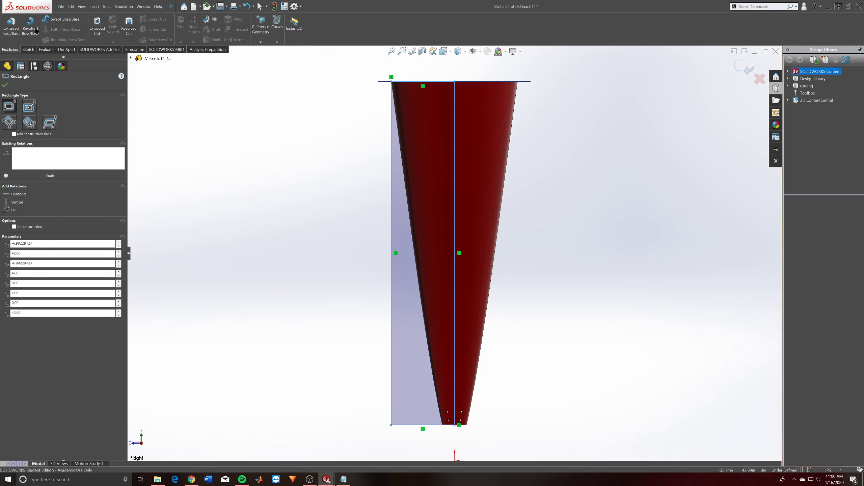
- Extrude-cut the rectangle Through All - Both to remove half the nosecone, then orbit to inspect
left_click(97, 27)
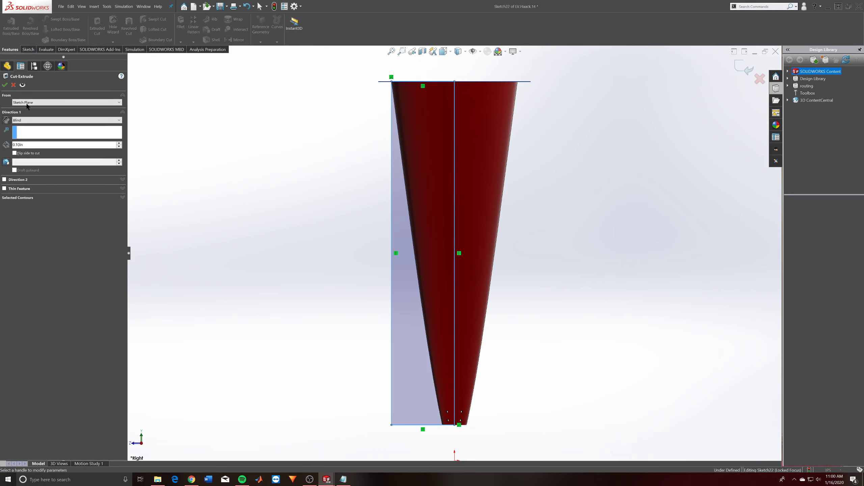
left_click(68, 120)
left_click(31, 137)
left_click(5, 85)
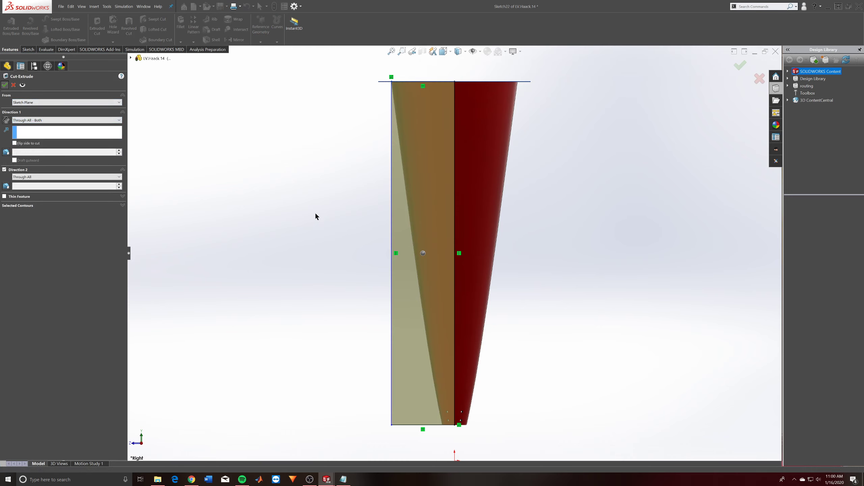
middle_click_drag(325, 187, 413, 276)
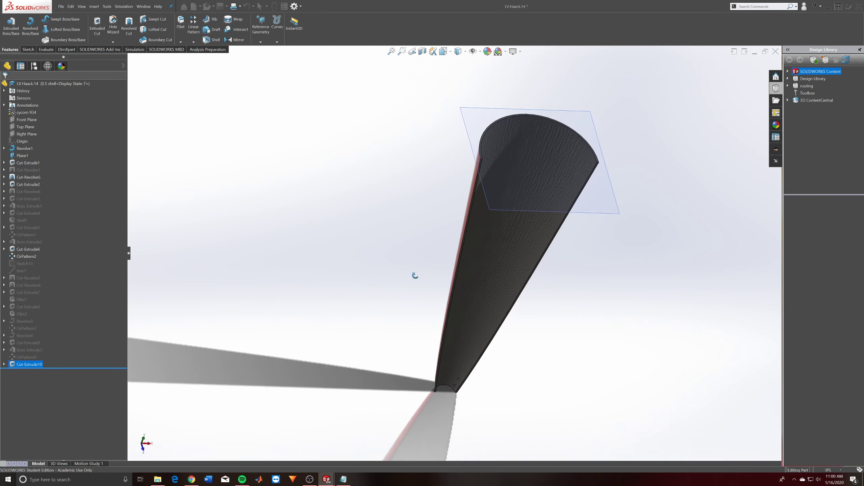
middle_click_drag(431, 248, 402, 296)
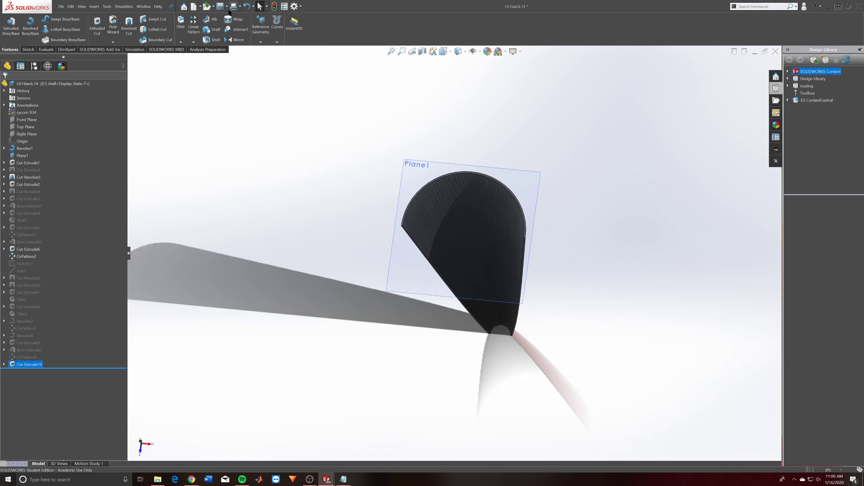
- Activate the '0.5 shell' configuration in the part's ConfigurationManager
left_click(33, 66)
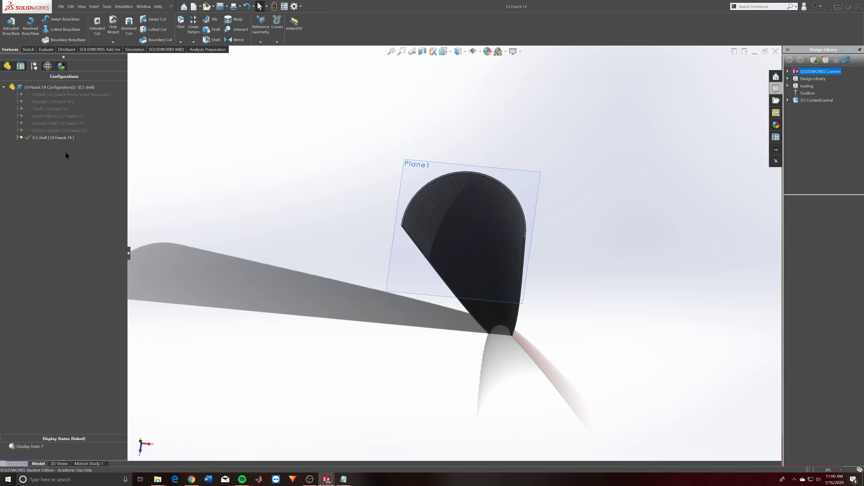
double_click(50, 109)
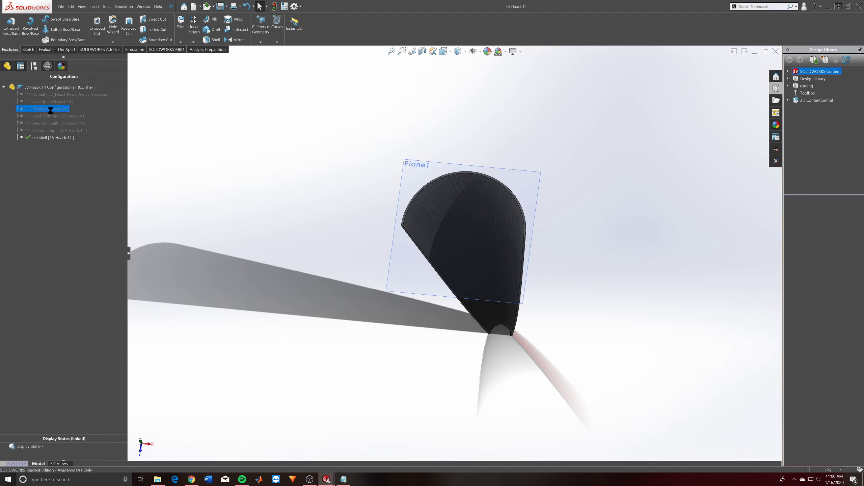
double_click(55, 137)
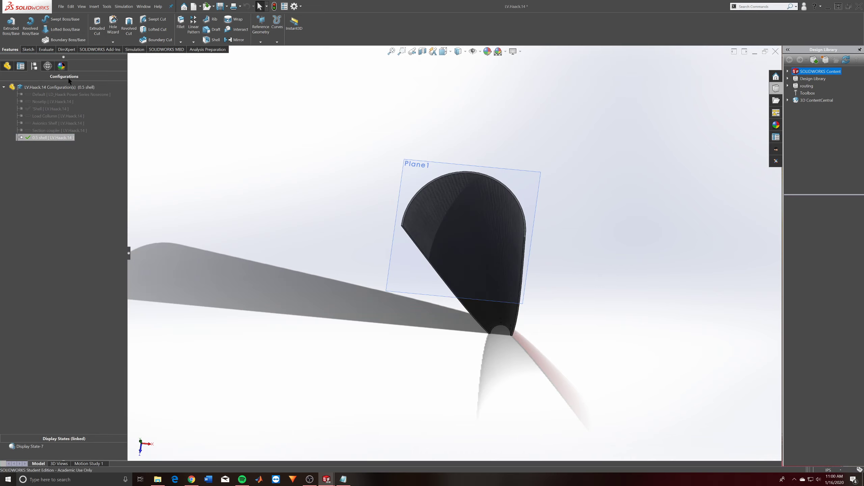
- Save the Nosecone Assembly with Save All to include the modified part
mouse_move(326, 479)
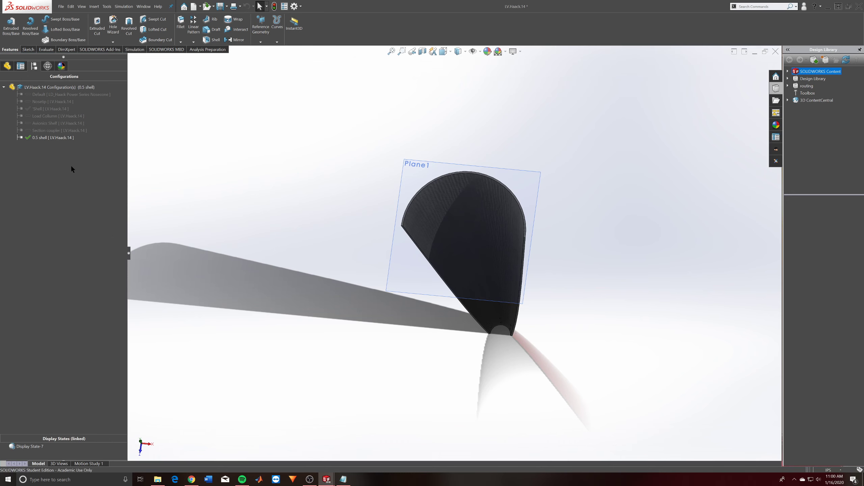
key("ctrl+Tab")
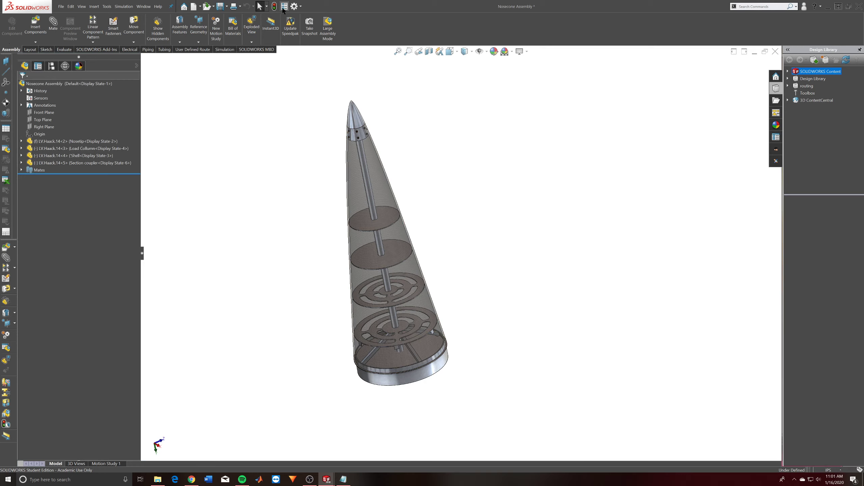
left_click(221, 6)
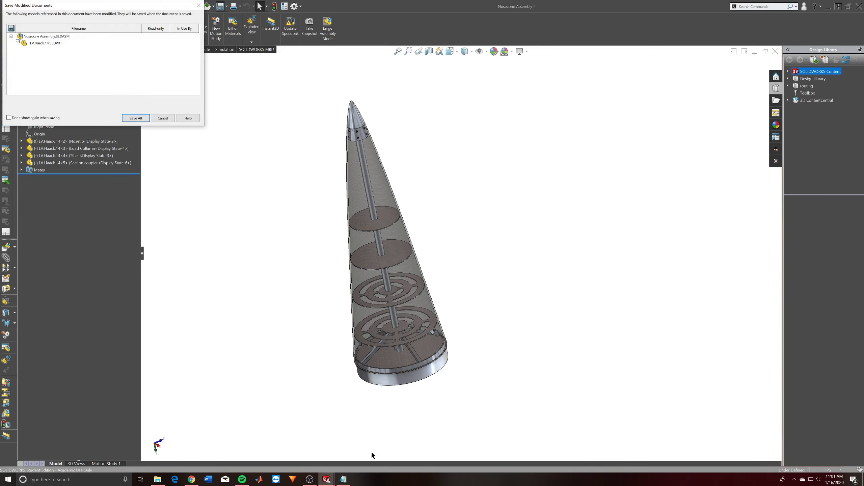
left_click(135, 118)
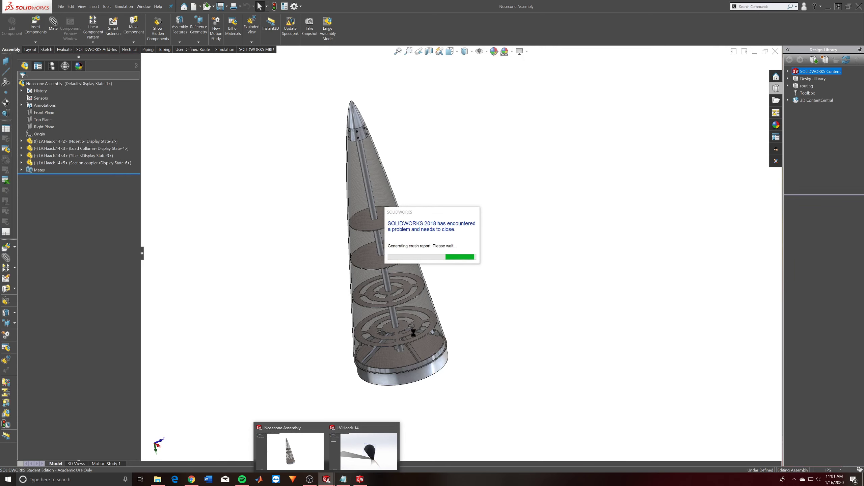
- Send the crash report to close the crashed session, then relaunch SOLIDWORKS 2018 from the desktop
mouse_move(381, 439)
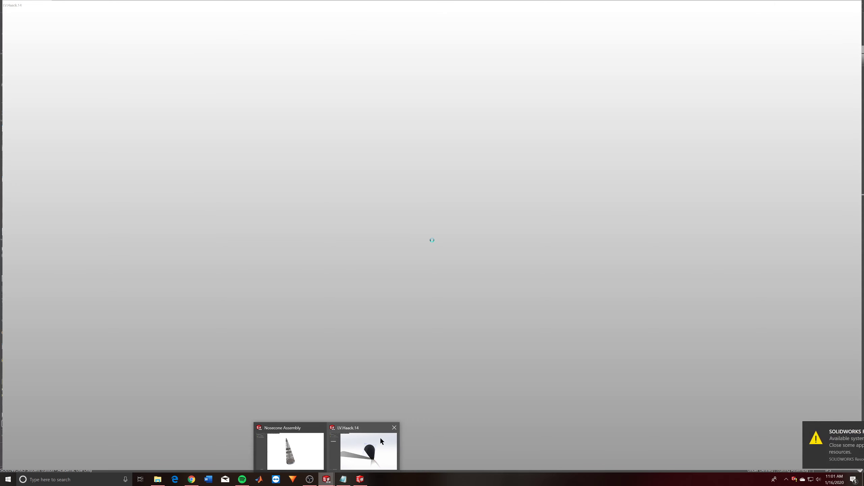
left_click(383, 440)
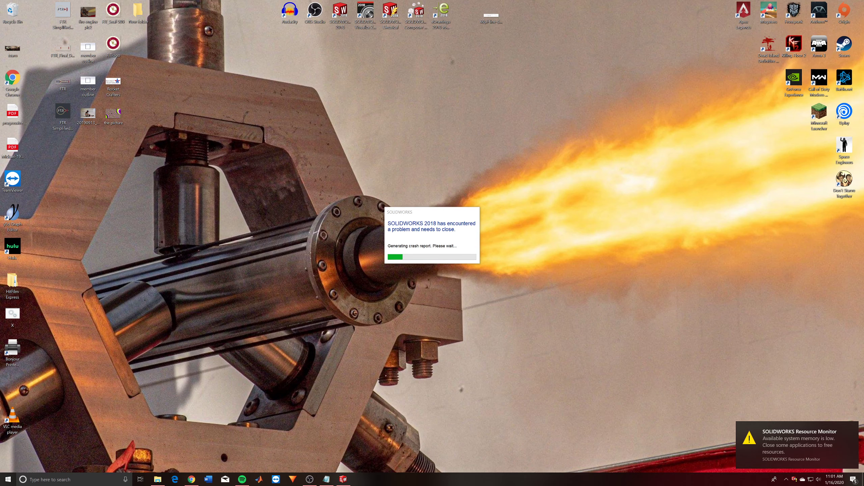
left_click(492, 284)
left_click(500, 296)
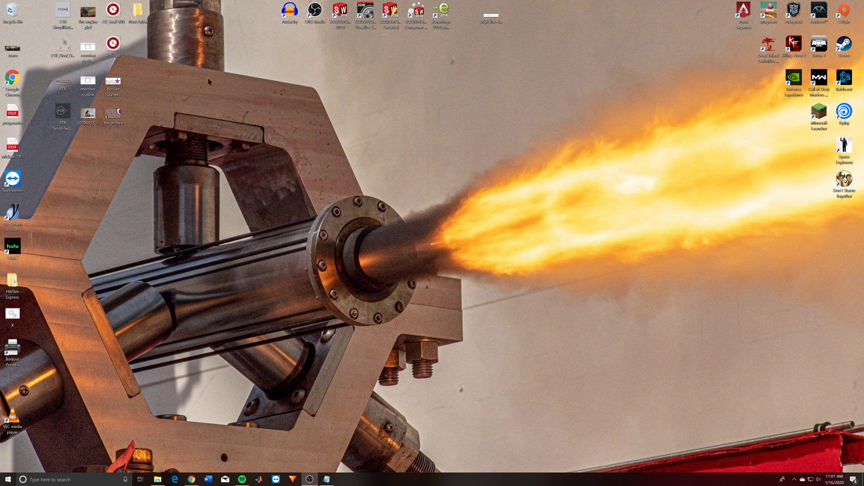
left_click(341, 14)
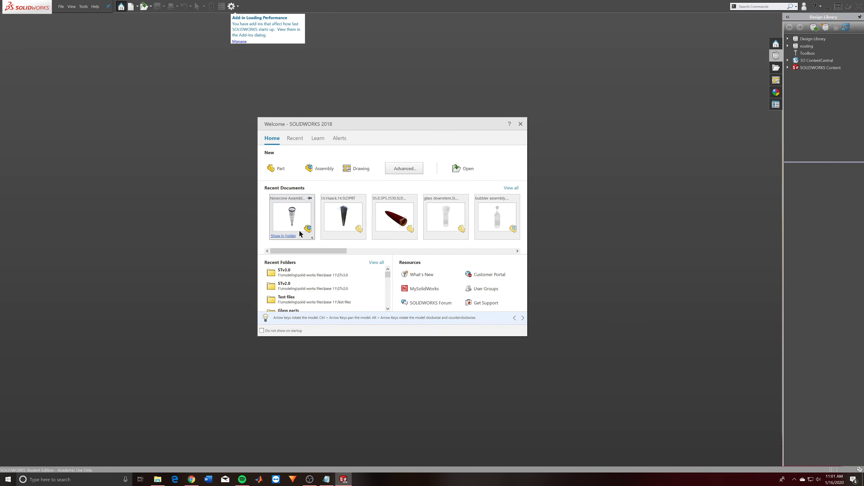
- Open the Nosecone Assembly thumbnail from the Welcome screen's Recent Documents
left_click(301, 215)
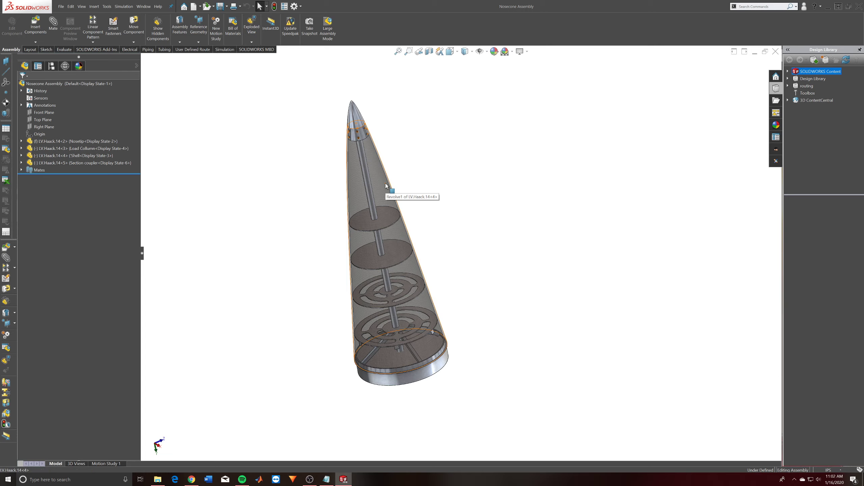
- Set the nosecone shell component's configuration to '0.5 shell'
right_click(386, 185)
left_click(403, 152)
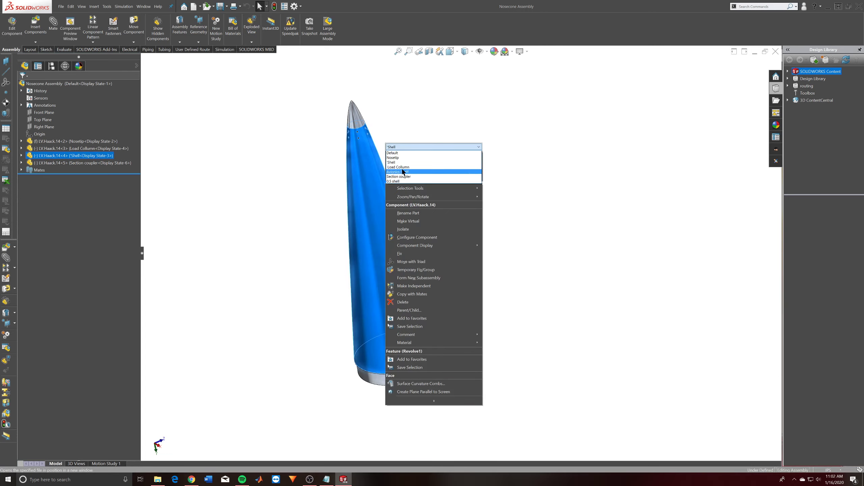
left_click(404, 181)
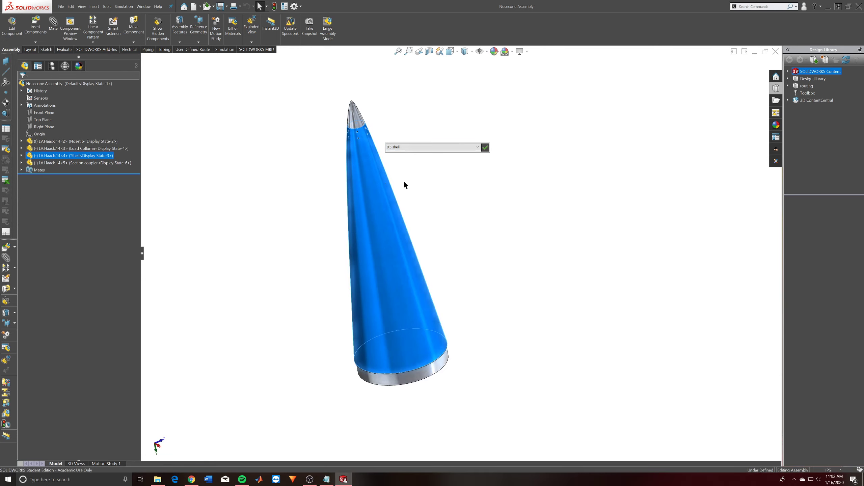
left_click(485, 147)
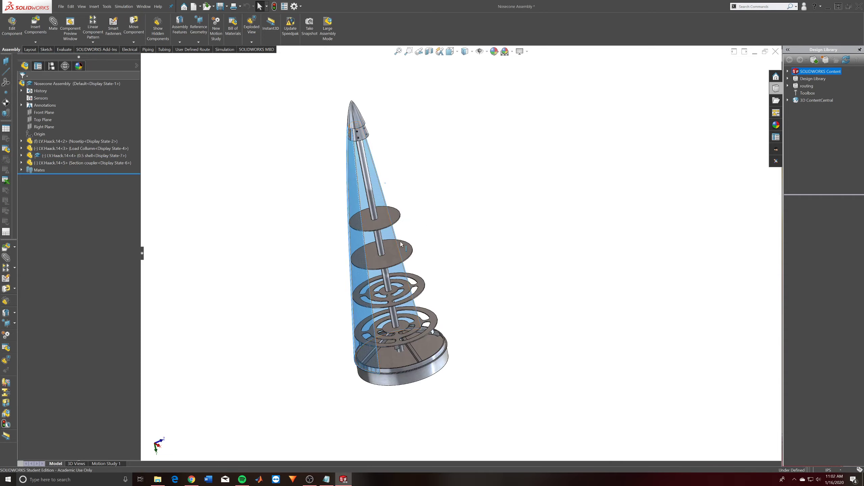
- Orbit the assembly to reveal the load column and discs through the half-cut shell
left_click(424, 270)
middle_click_drag(383, 279, 367, 189)
right_click(366, 185)
left_click(420, 159)
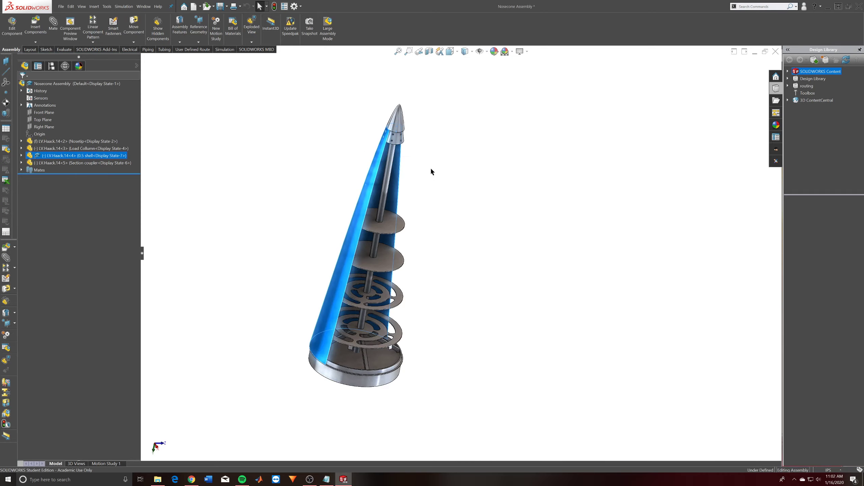
left_click(451, 314)
middle_click_drag(490, 298, 382, 204)
left_click(376, 211)
left_click_drag(374, 210, 299, 206)
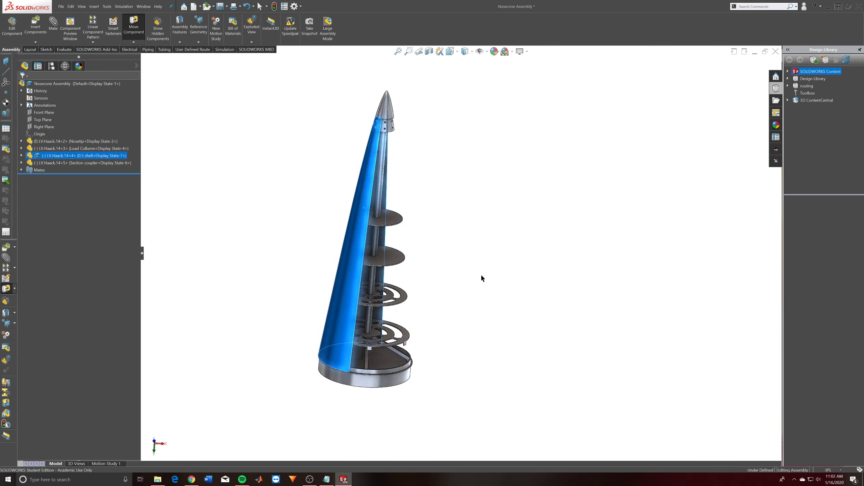
right_click(359, 246)
- Hide the half shell component
left_click(400, 220)
key("Tab")
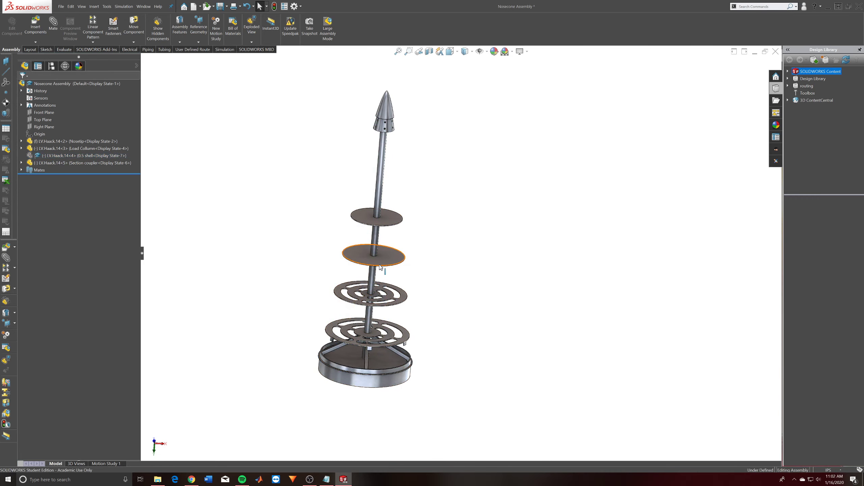
scroll(390, 243, "down", 5)
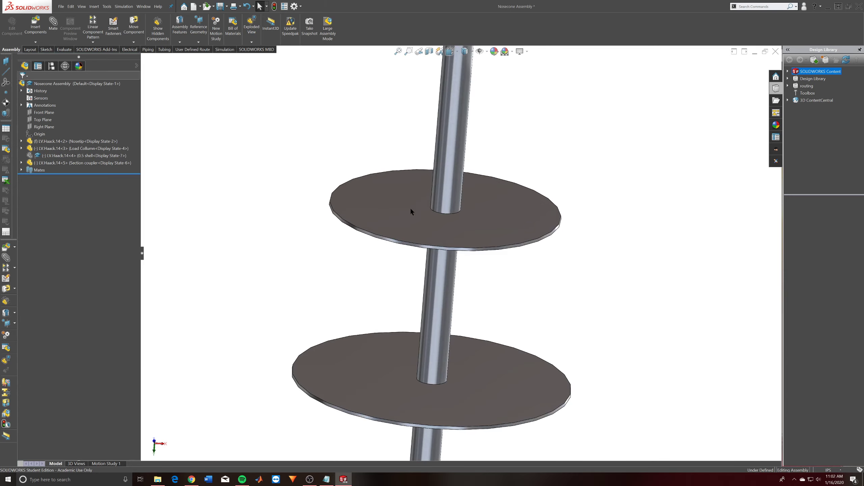
scroll(441, 208, "up", 5)
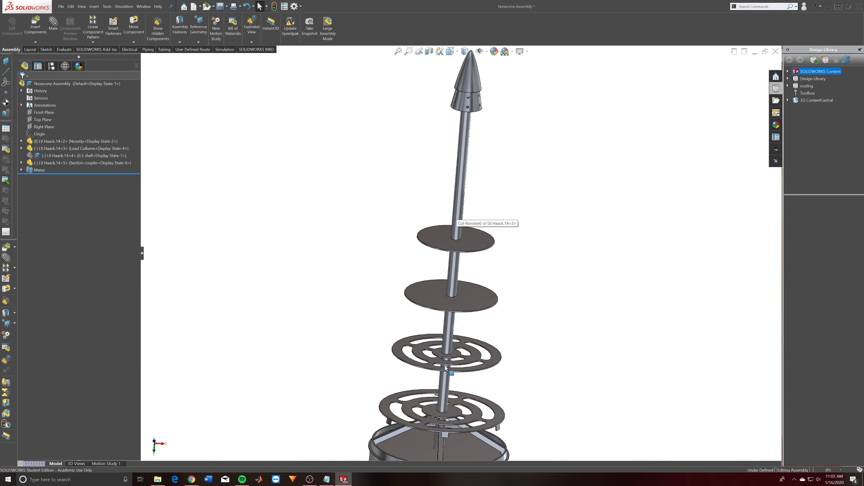
- Make the load column transparent and orbit around it to the coupler's base and underside
right_click(461, 176)
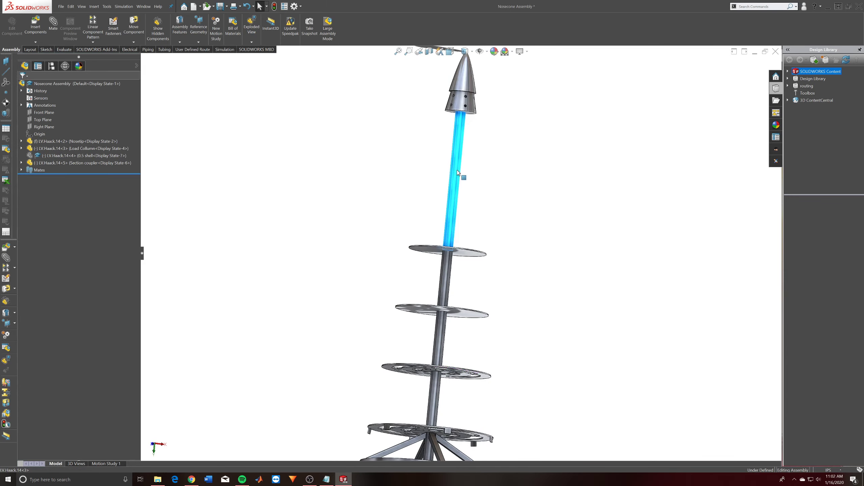
left_click(510, 143)
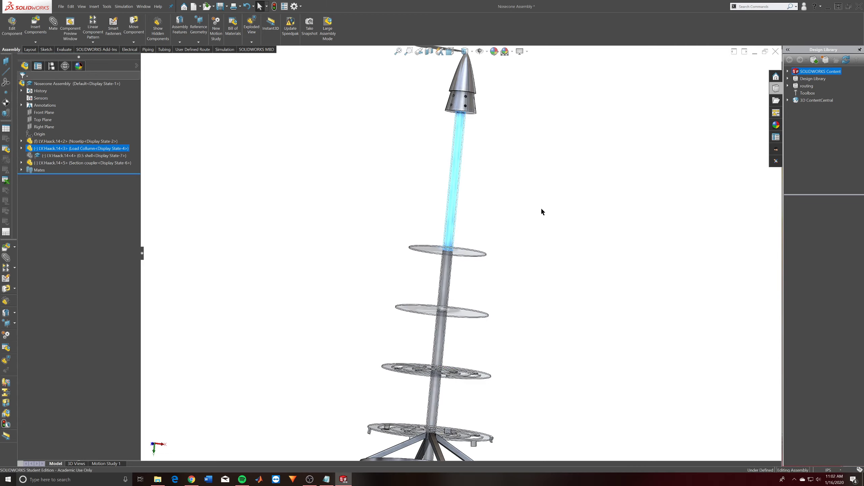
middle_click_drag(480, 217, 466, 244)
scroll(466, 244, "down", 3)
left_click_drag(433, 248, 558, 244)
middle_click_drag(558, 245, 529, 308)
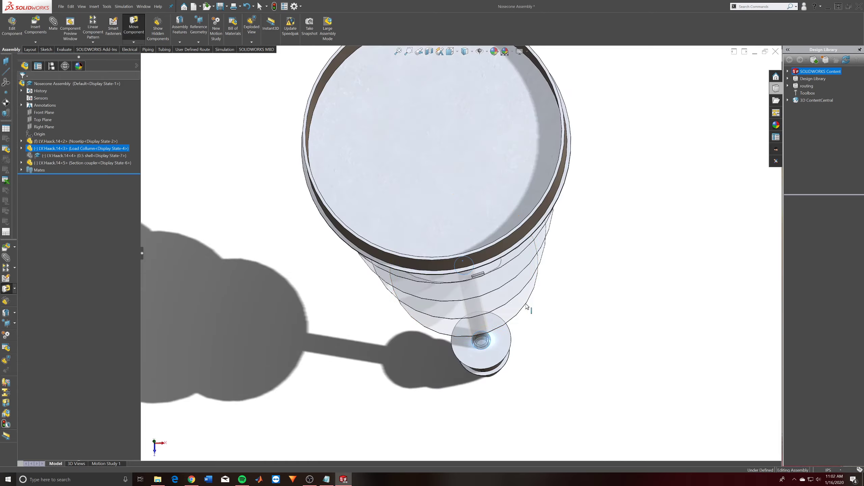
scroll(498, 256, "up", 2)
middle_click_drag(498, 257, 450, 119)
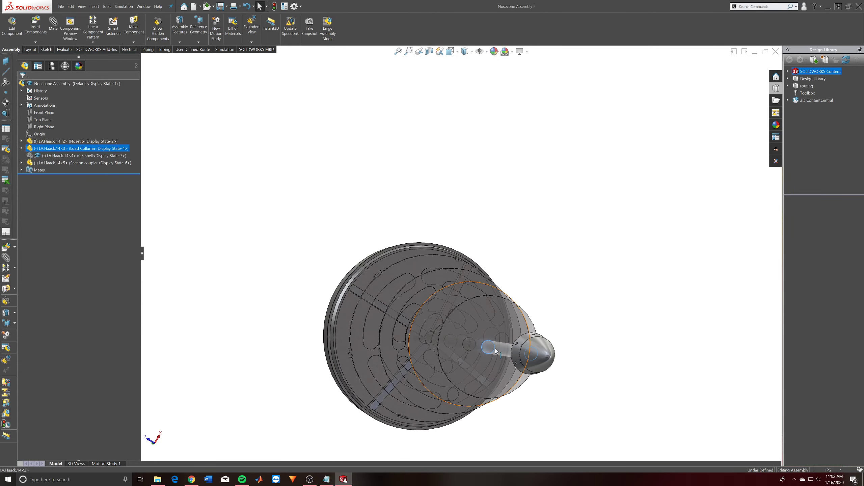
scroll(495, 349, "down", 5)
middle_click_drag(483, 281, 413, 154)
scroll(298, 223, "up", 5)
middle_click_drag(362, 342, 357, 204)
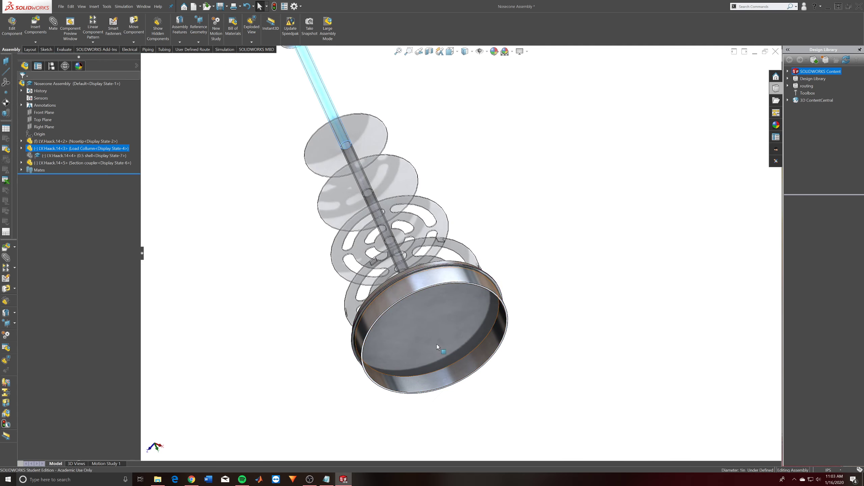
- Orbit and zoom to inspect the coupler from above and below, ending side-on
scroll(429, 356, "down", 3)
scroll(429, 357, "up", 3)
middle_click_drag(449, 306, 490, 483)
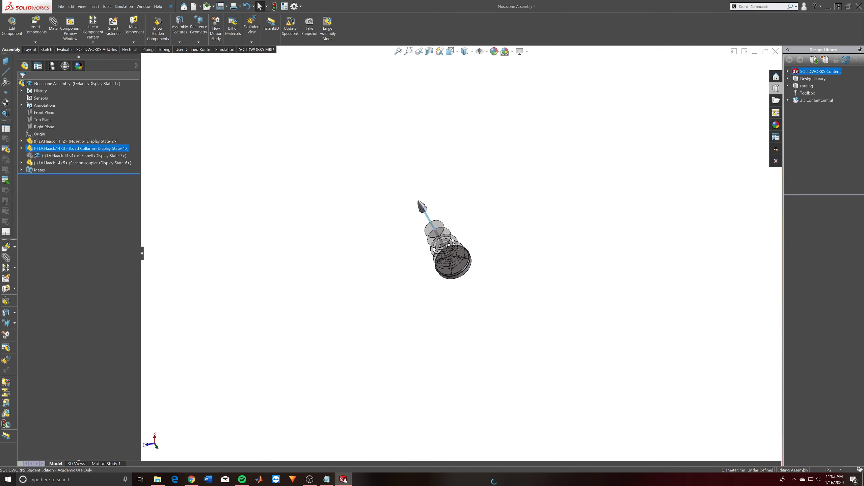
scroll(436, 273, "down", 6)
middle_click_drag(436, 273, 448, 287)
scroll(457, 327, "up", 3)
scroll(458, 326, "down", 5)
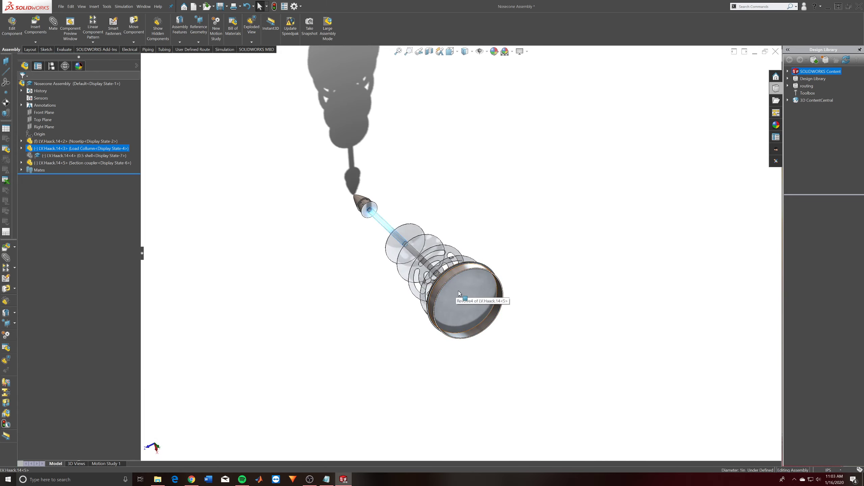
middle_click_drag(546, 351, 432, 306)
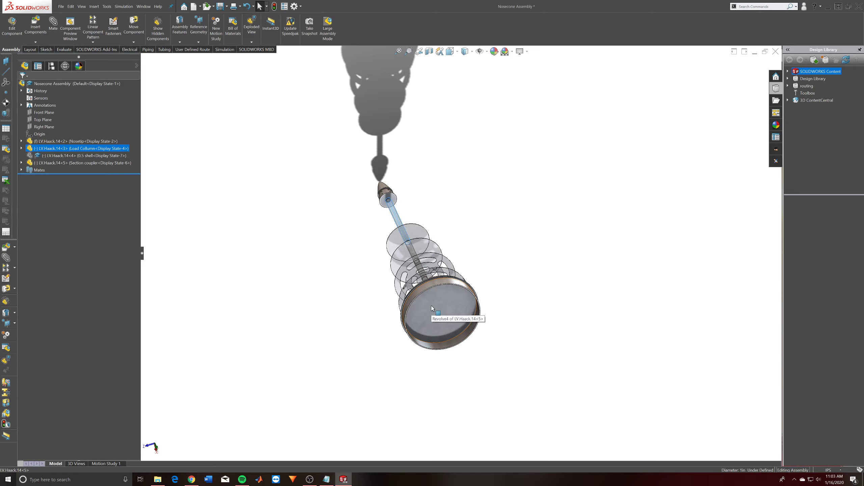
left_click(495, 372)
middle_click_drag(487, 288, 551, 399)
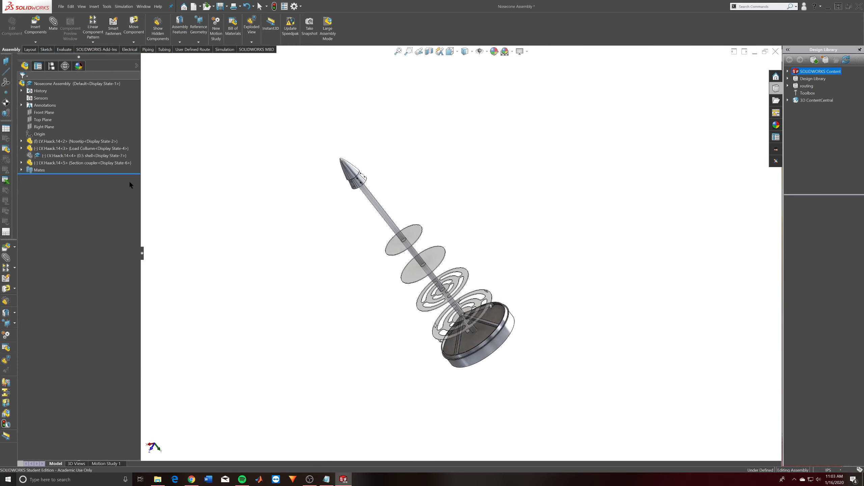
- Show the hidden LV.Haack.14<4> (0.5 shell) component again and orbit to face the cutaway
left_click(78, 156)
right_click(79, 155)
left_click(92, 144)
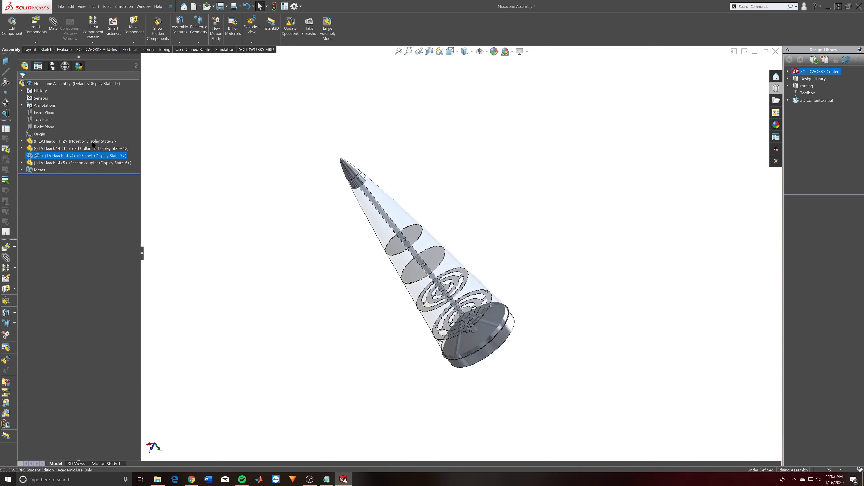
left_click(324, 309)
middle_click_drag(324, 309, 500, 336)
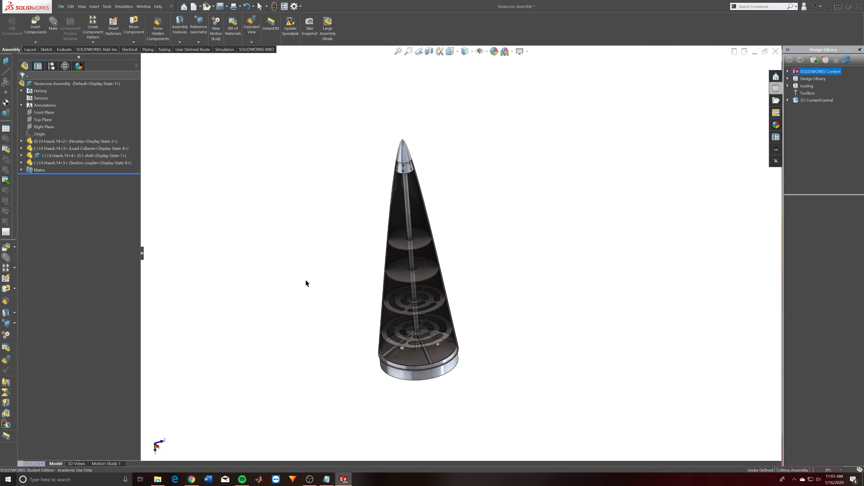
scroll(383, 224, "down", 3)
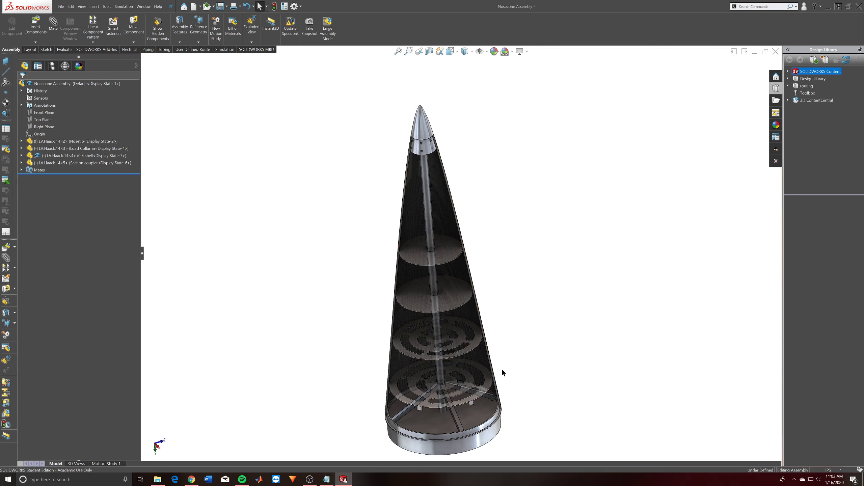
scroll(412, 378, "up", 1)
scroll(412, 378, "down", 1)
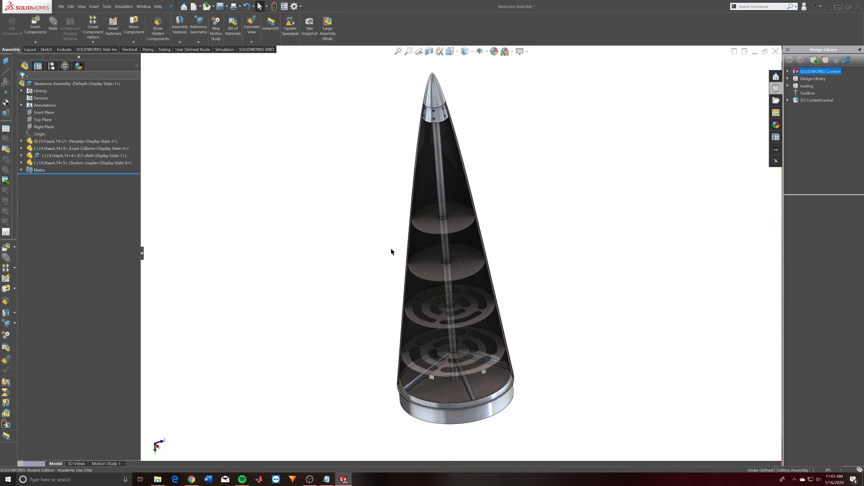